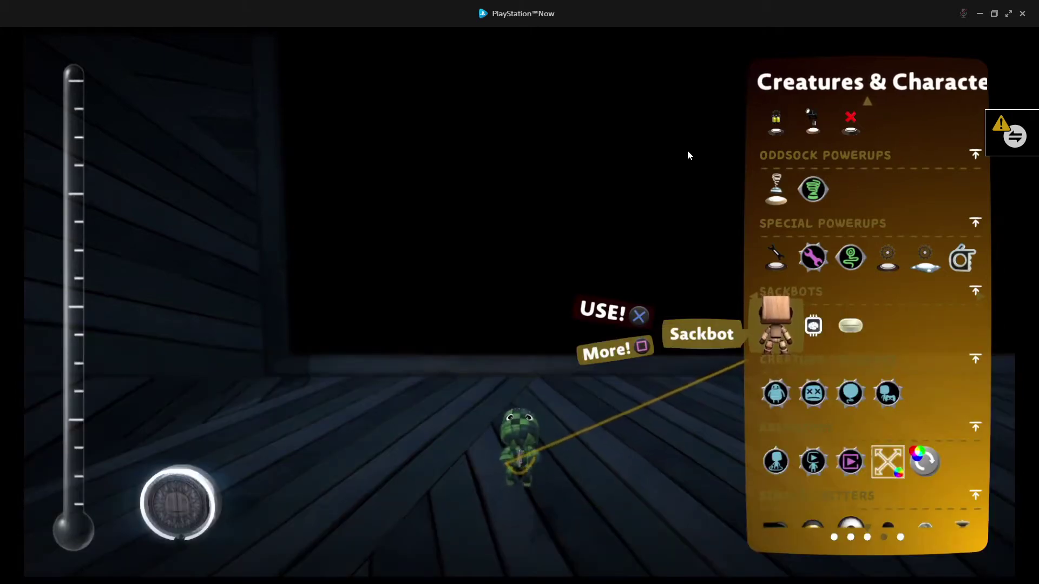
Step: Place a Sackbot from the Creatures & Characters collection in the level, standing above the wooden floor
key("Return")
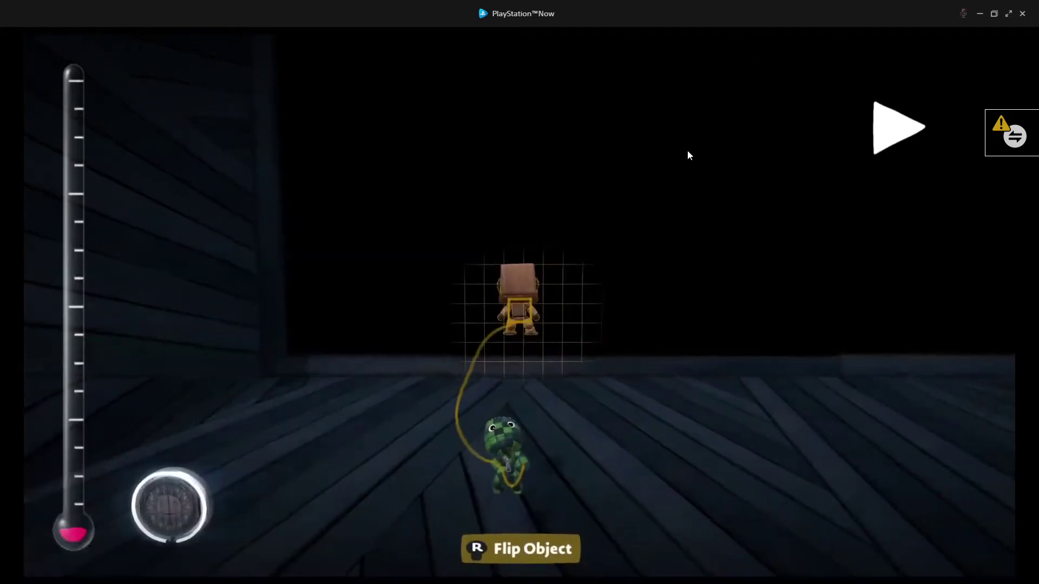
key("Return")
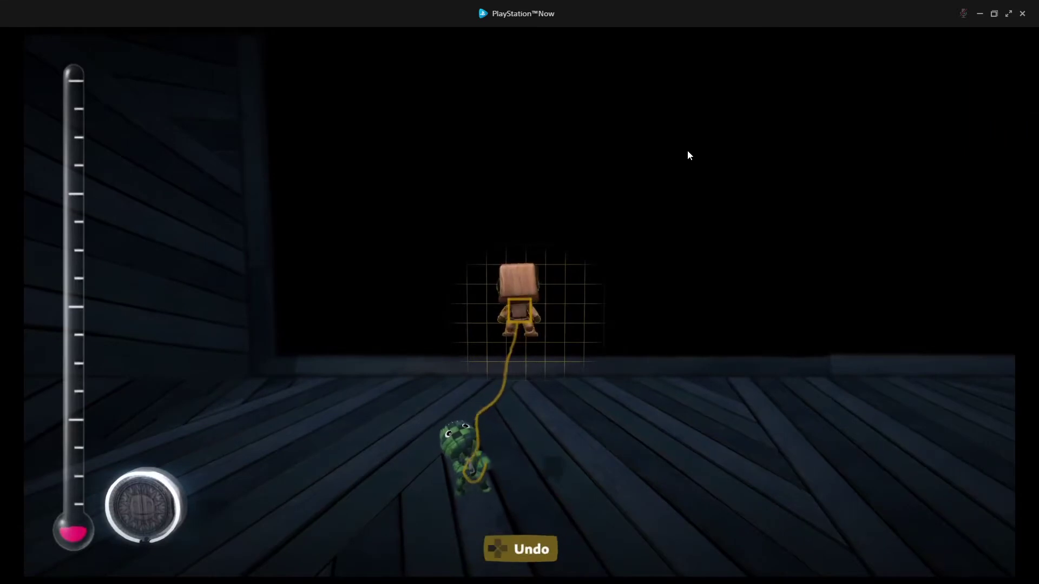
key("Return")
key("Escape")
key("Escape")
Step: Set the Sackbot's Expression Type to Neutral
key("Return")
key("Up")
key("Up")
key("Up")
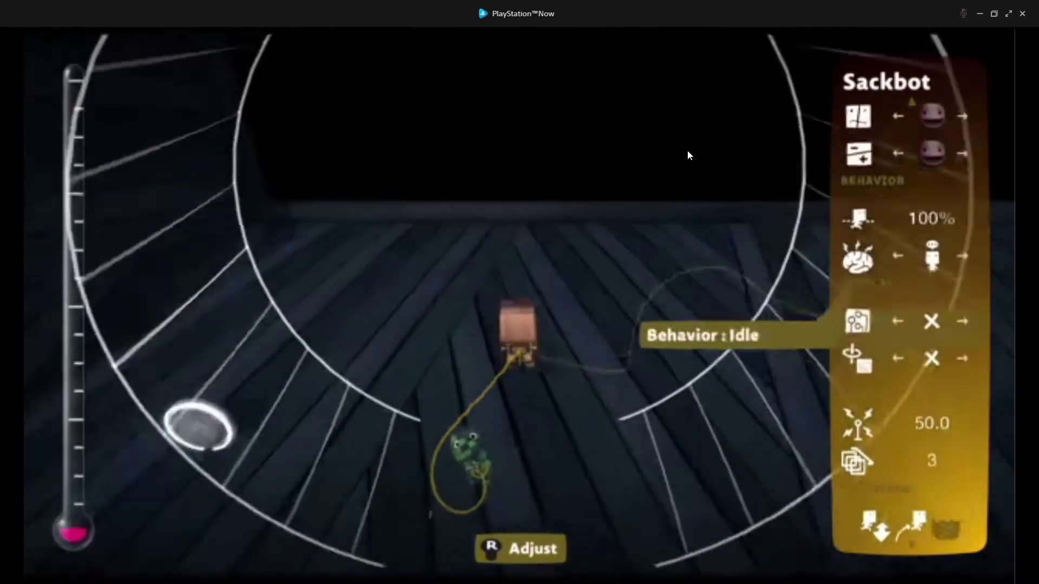
key("Up")
key("Up")
key("Down")
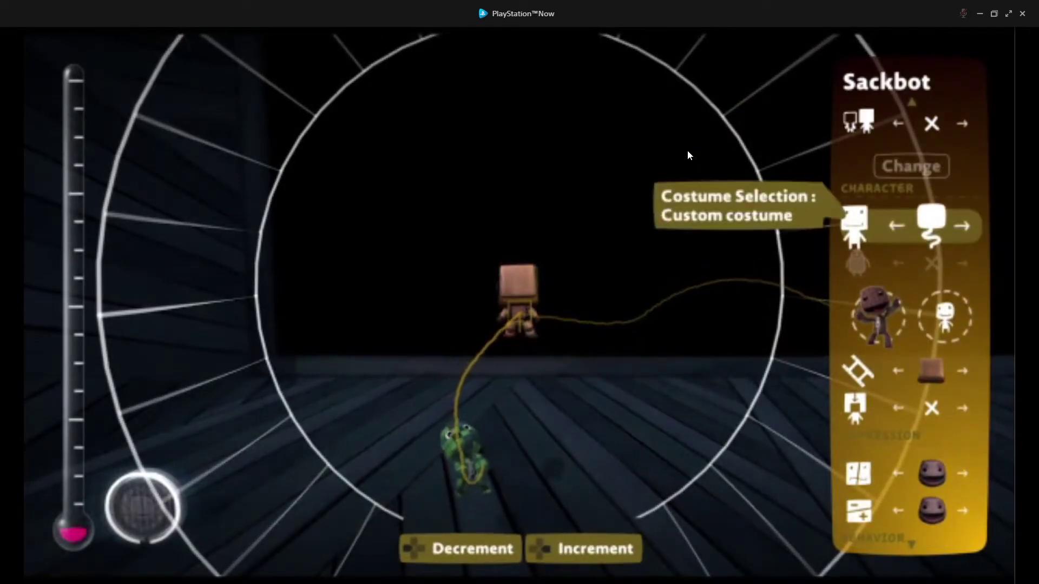
key("Down")
key("Down")
key("Down")
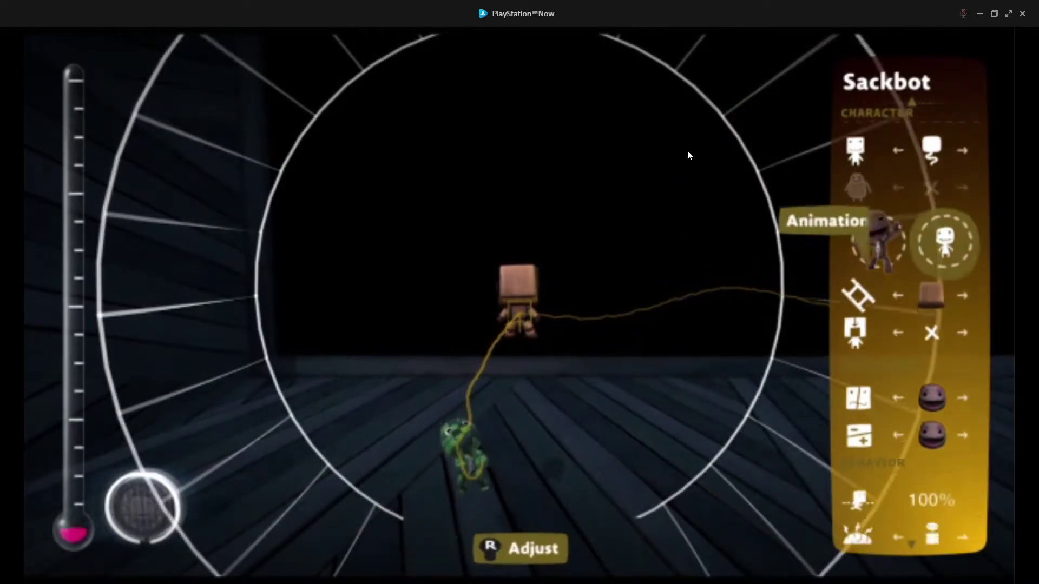
key("Down")
key("Down")
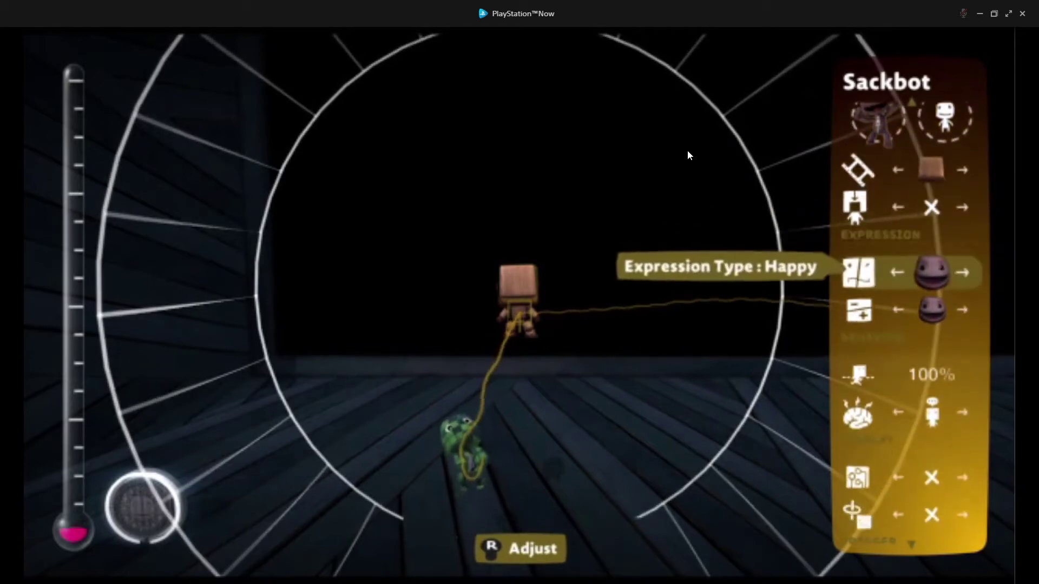
key("Left")
key("Down")
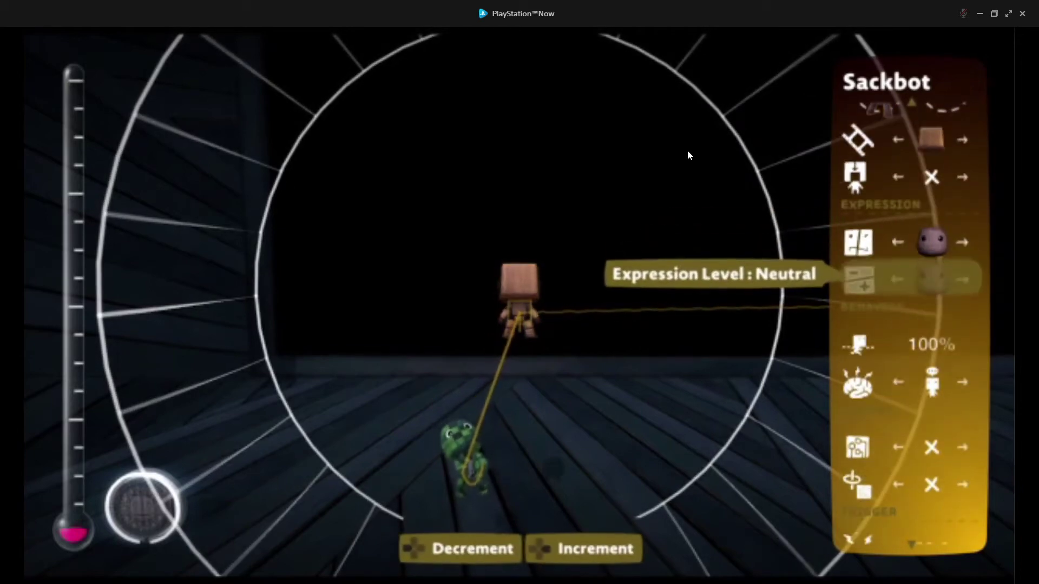
key("Down")
key("Up")
key("Up")
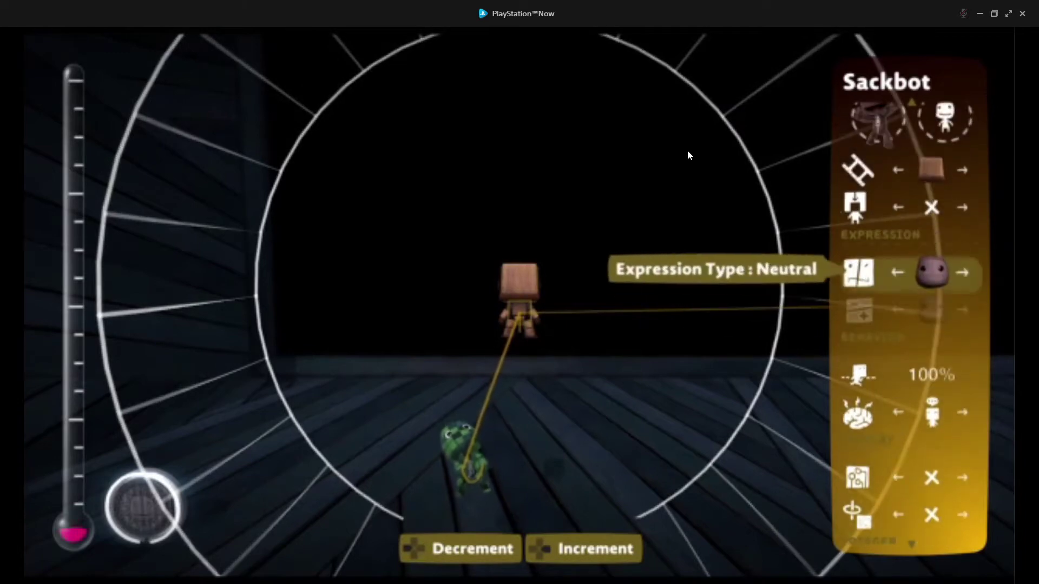
Step: Set the Sackbot's Animation Style to Sackboy and close its settings
key("Up")
key("Up")
key("Up")
key("Up")
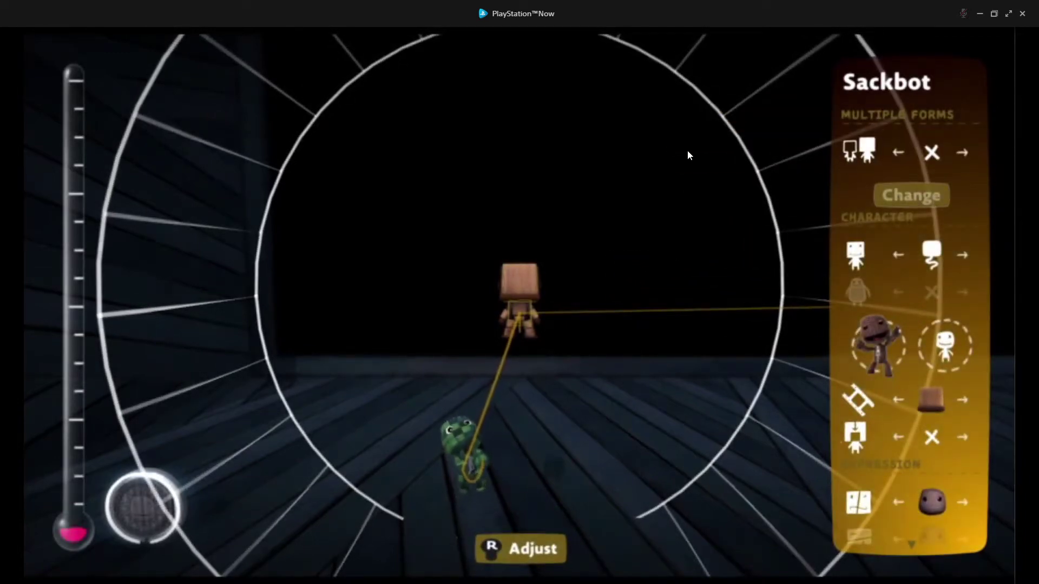
key("Up")
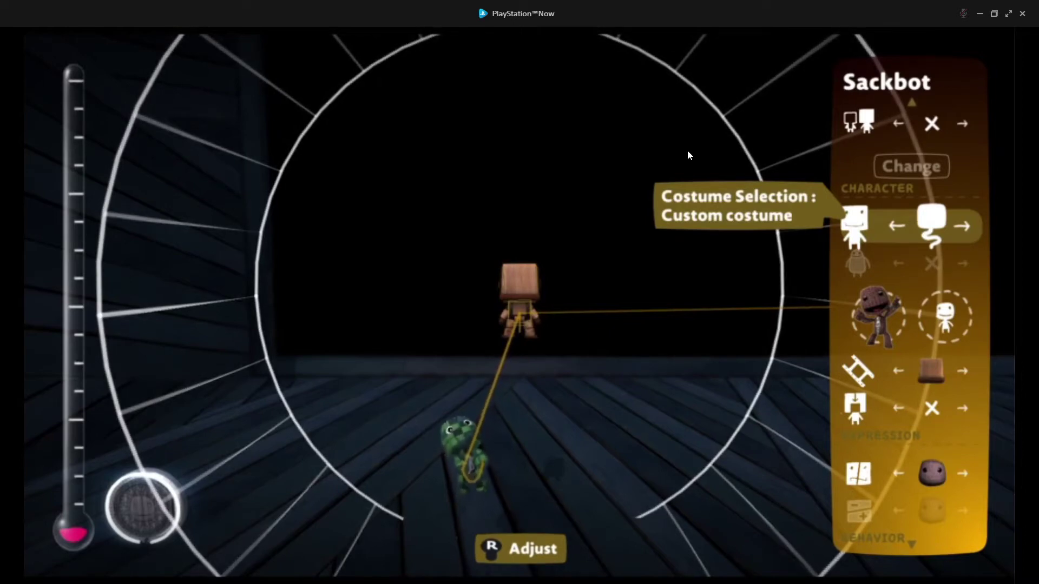
key("Down")
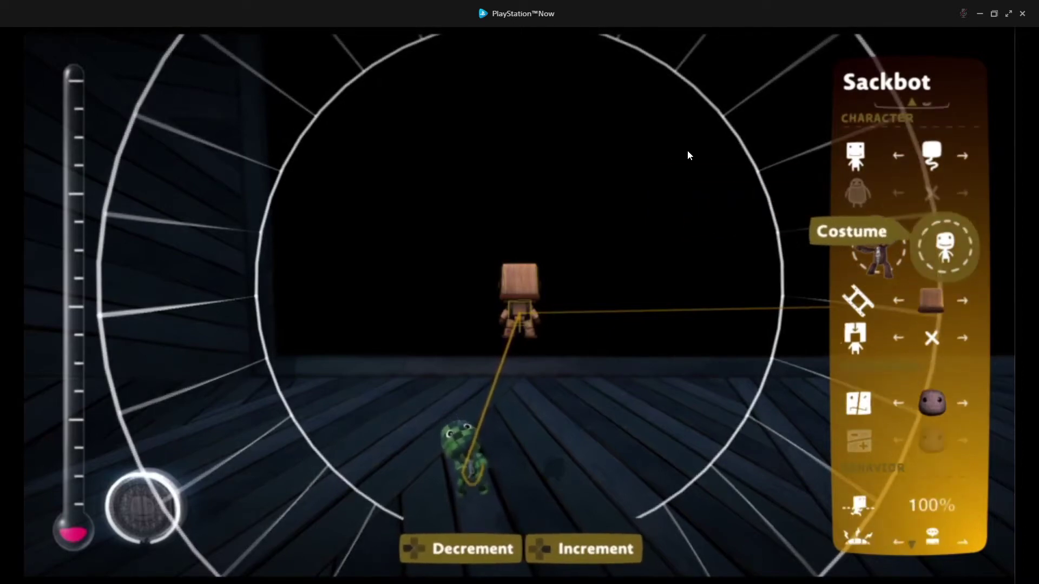
key("Down")
key("Down")
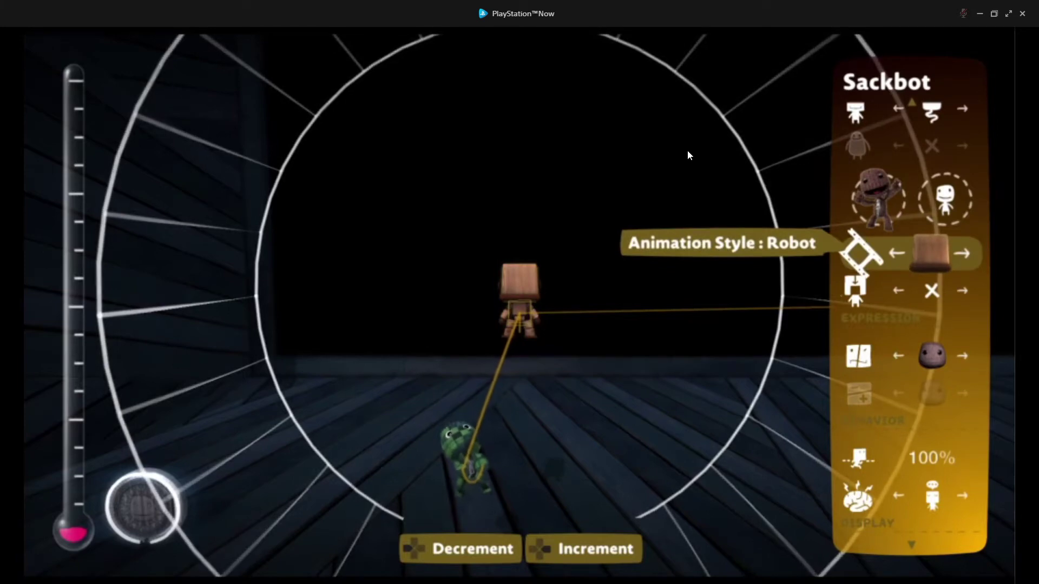
key("Right")
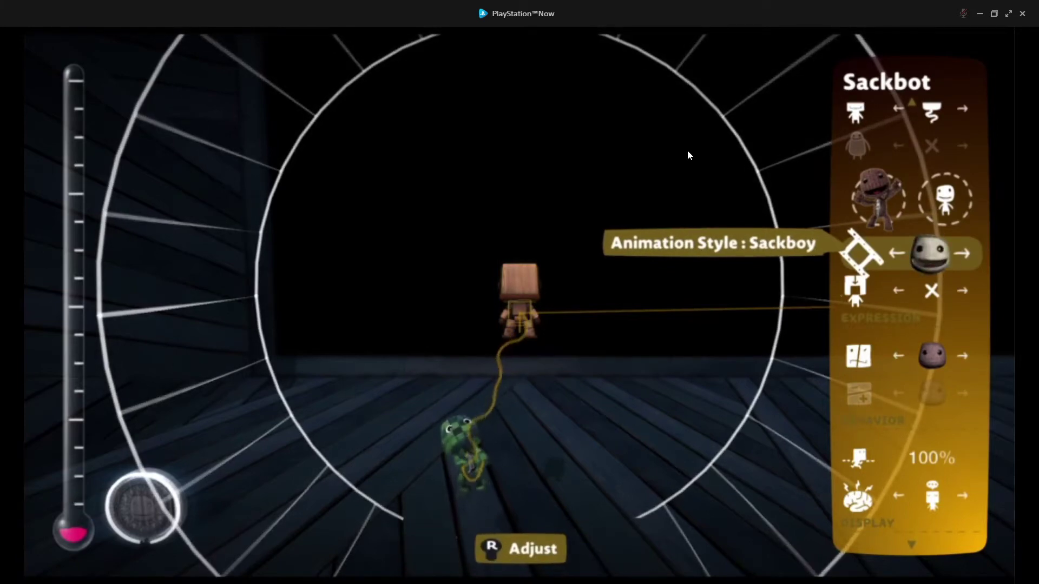
key("Escape")
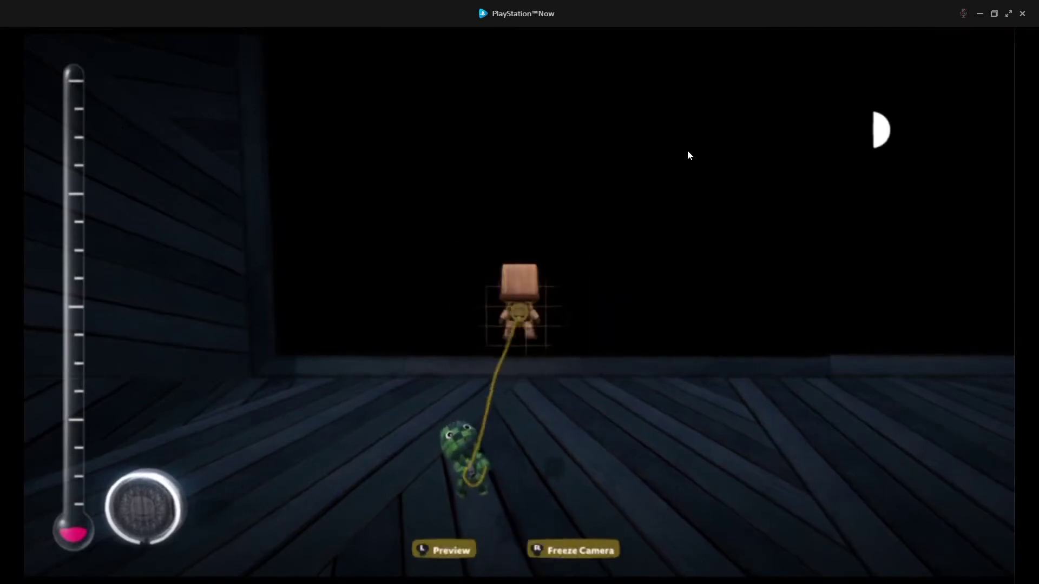
Step: Open the Sackbot's circuit board and bring its microchip into view
key("Return")
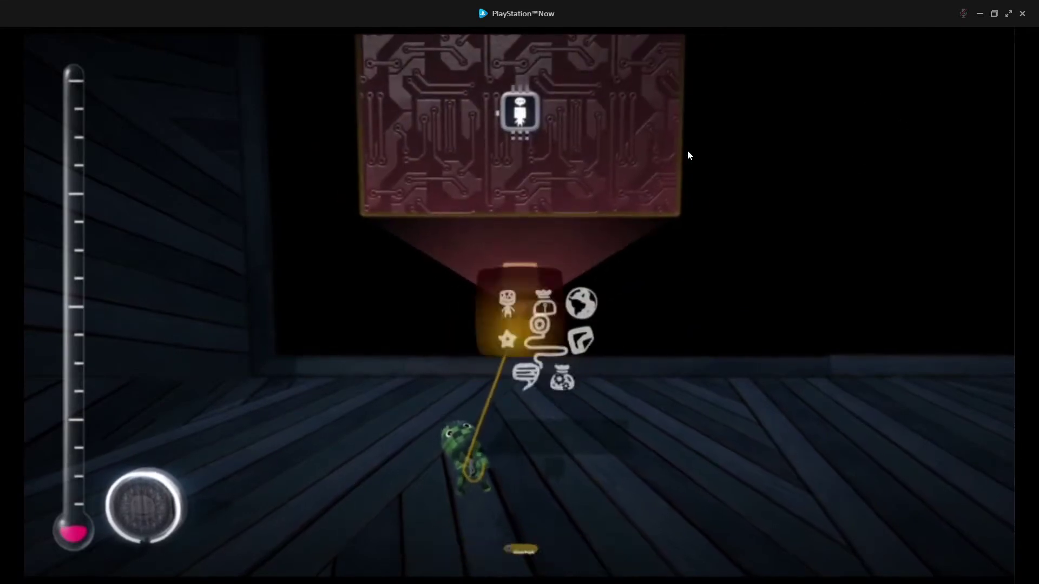
key("Escape")
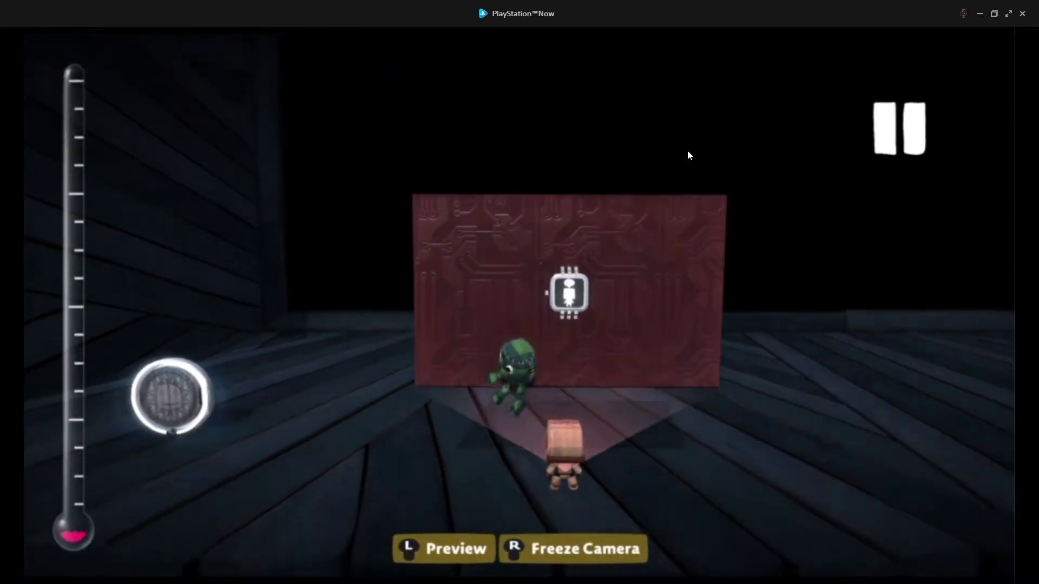
key("Return")
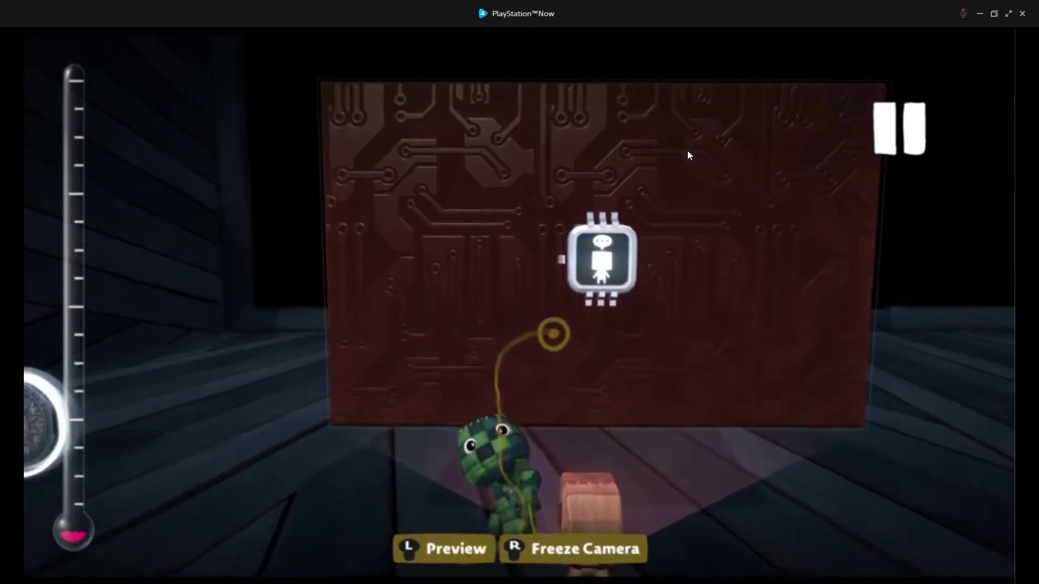
Step: Give the Sackbot a new actor name label reading "Sackboy" and close its settings
key("Escape")
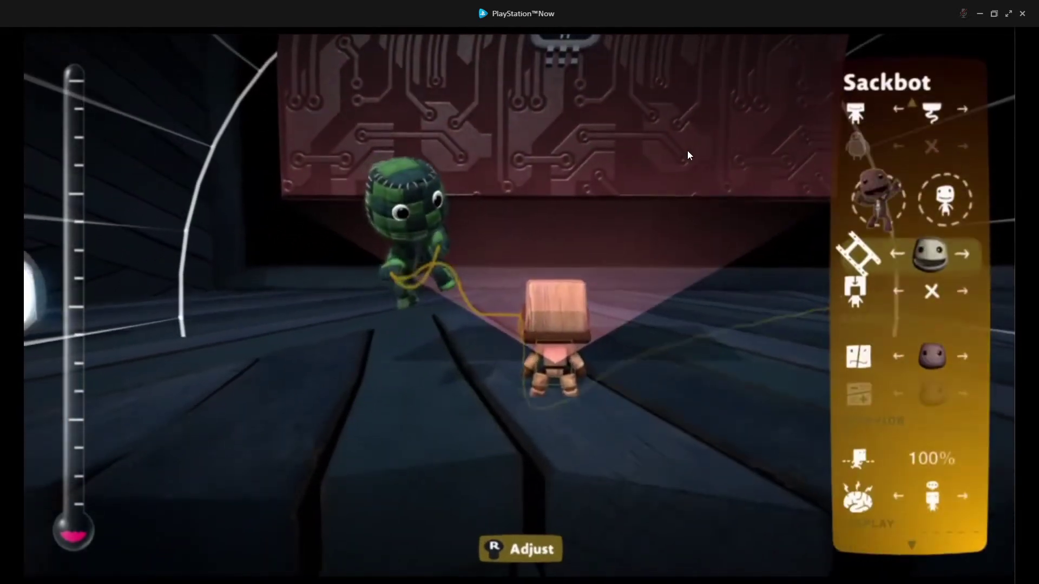
key("Down")
key("Down")
key("Down")
key("Down")
key("Down")
key("Down")
key("Down")
key("Down")
key("Down")
key("Down")
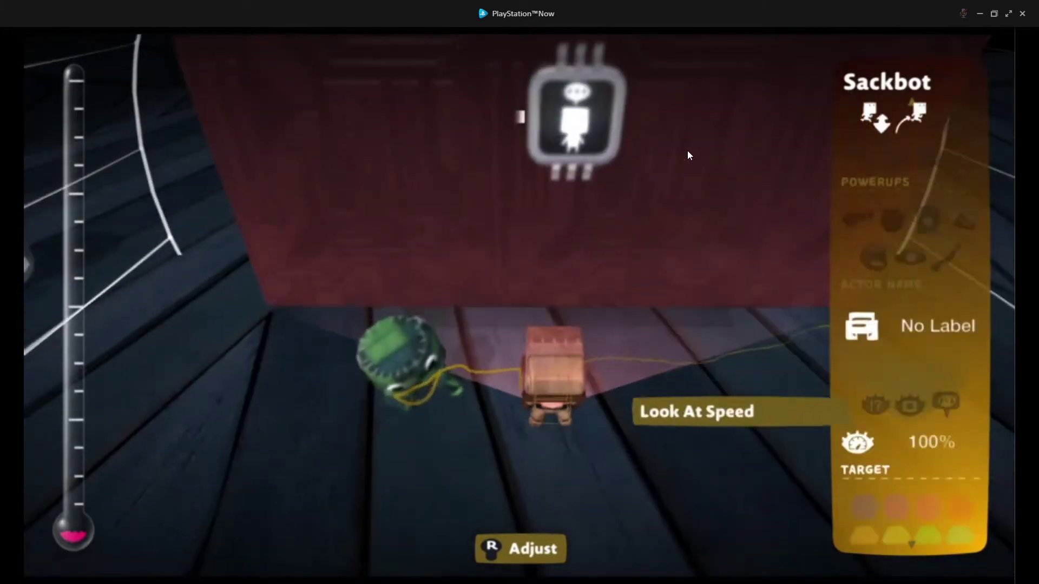
key("Up")
key("Up")
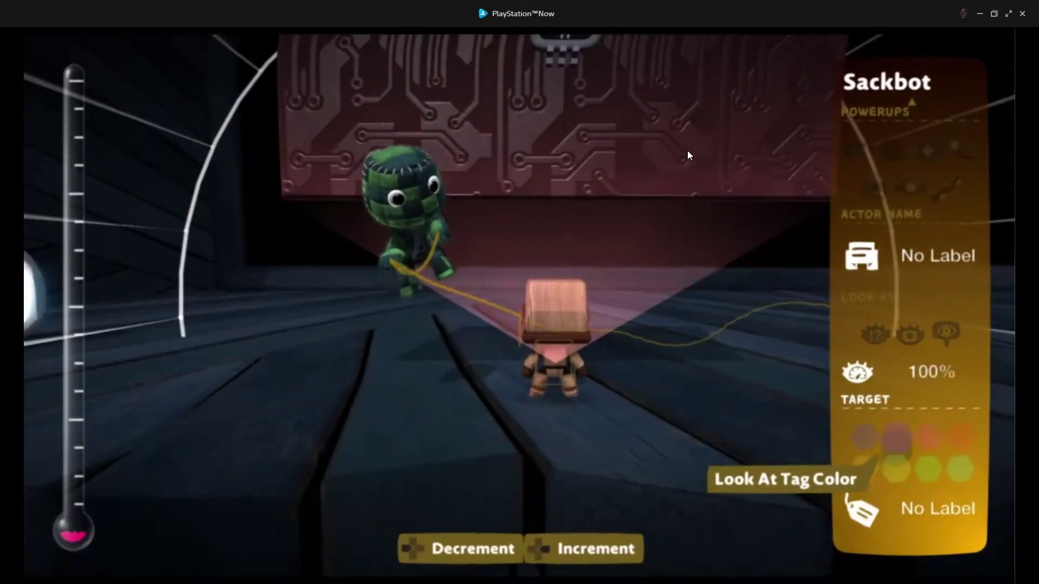
key("Up")
key("Up")
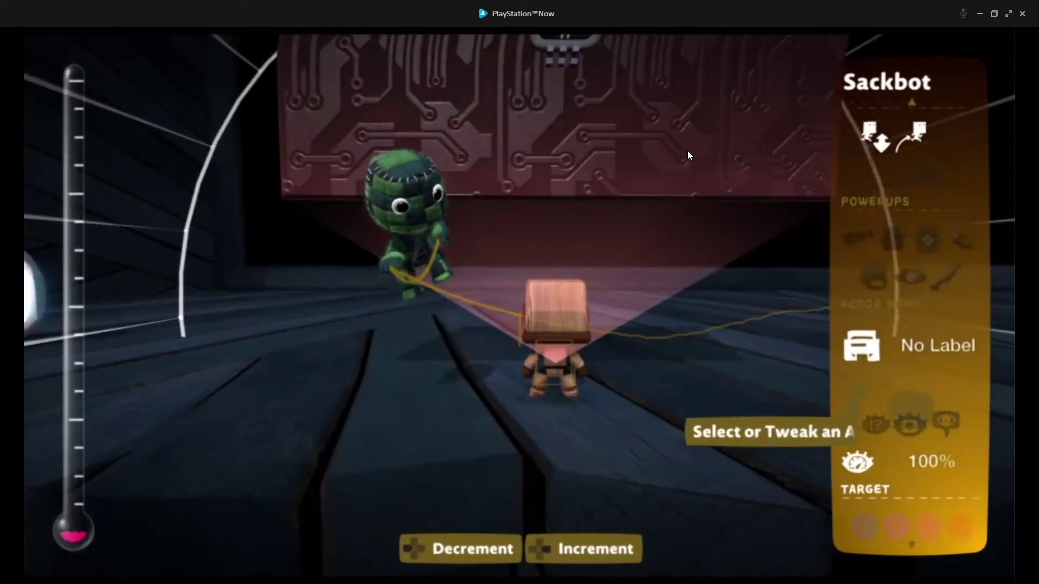
key("Return")
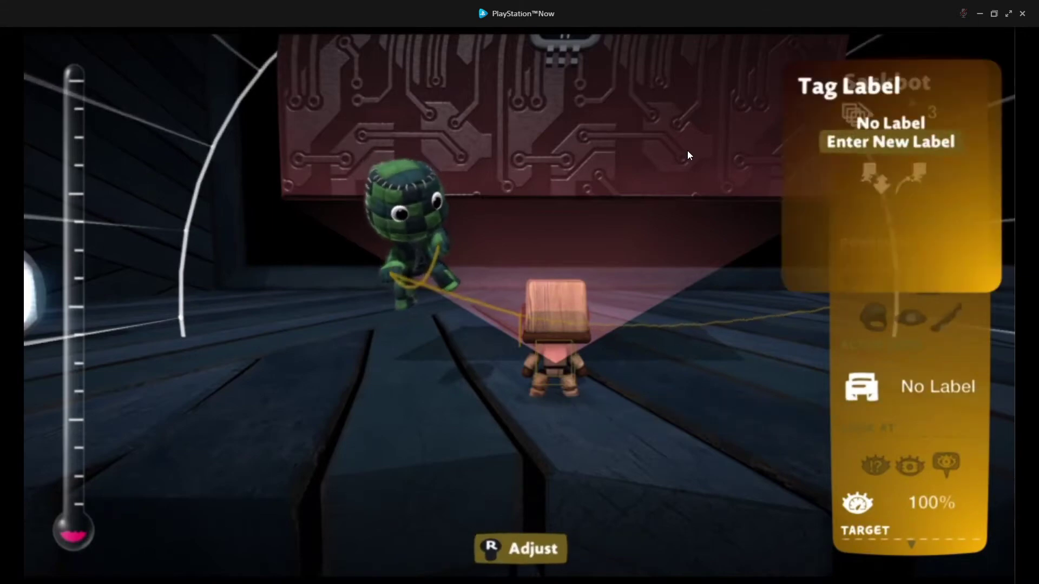
key("Return")
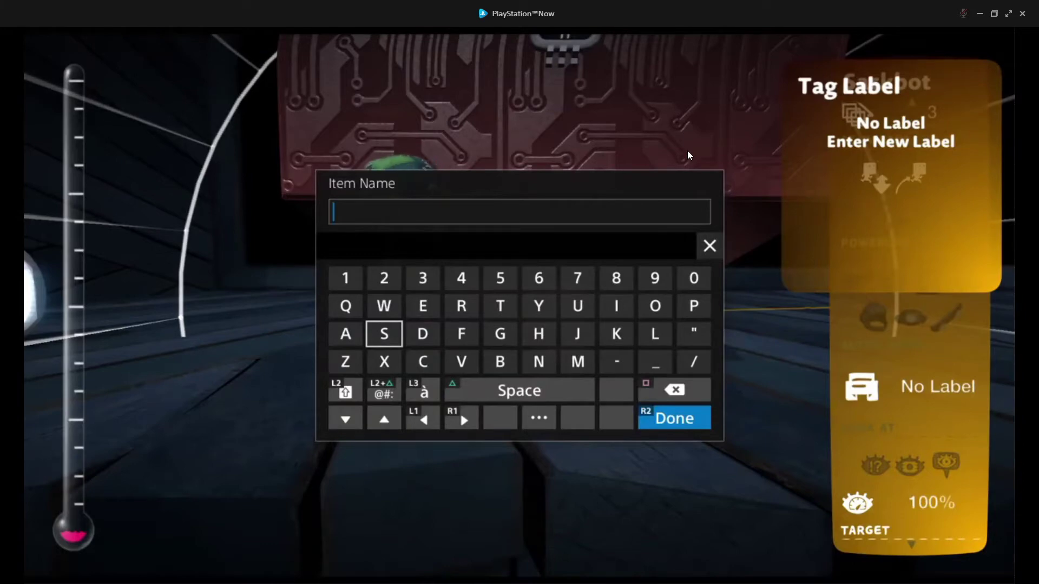
type("Sackboy")
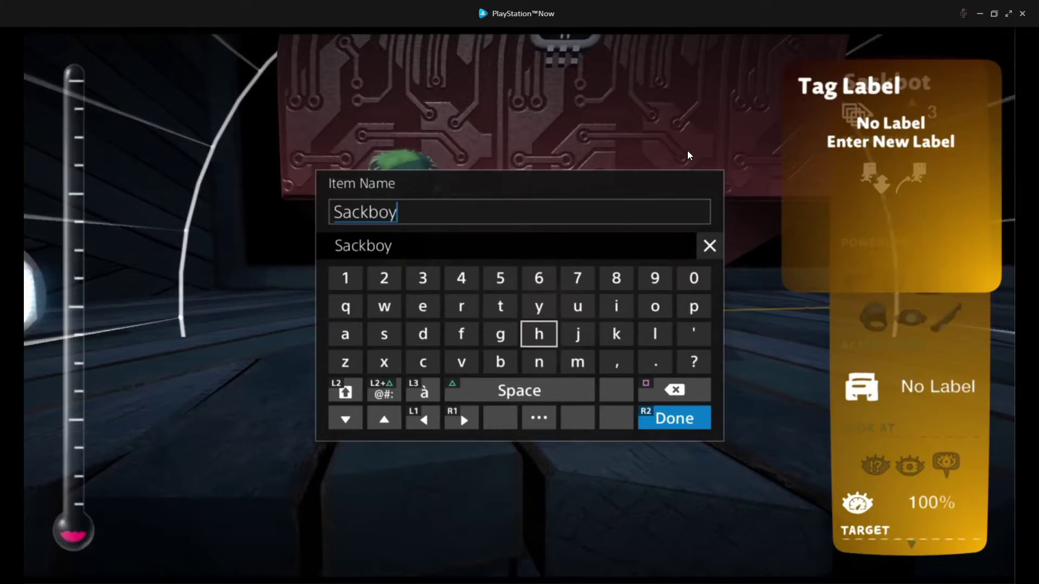
key("Return")
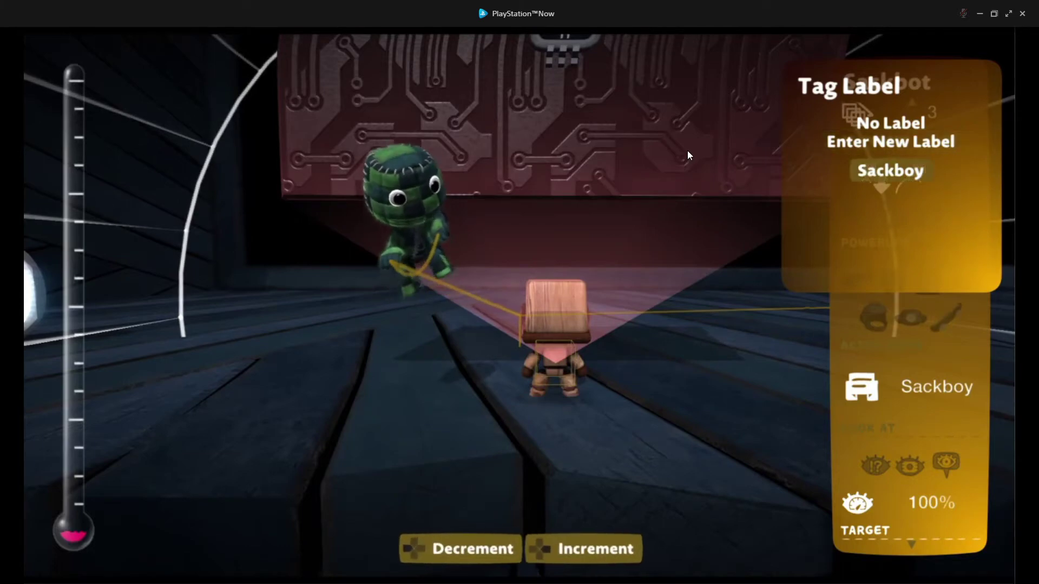
key("Escape")
key("Escape")
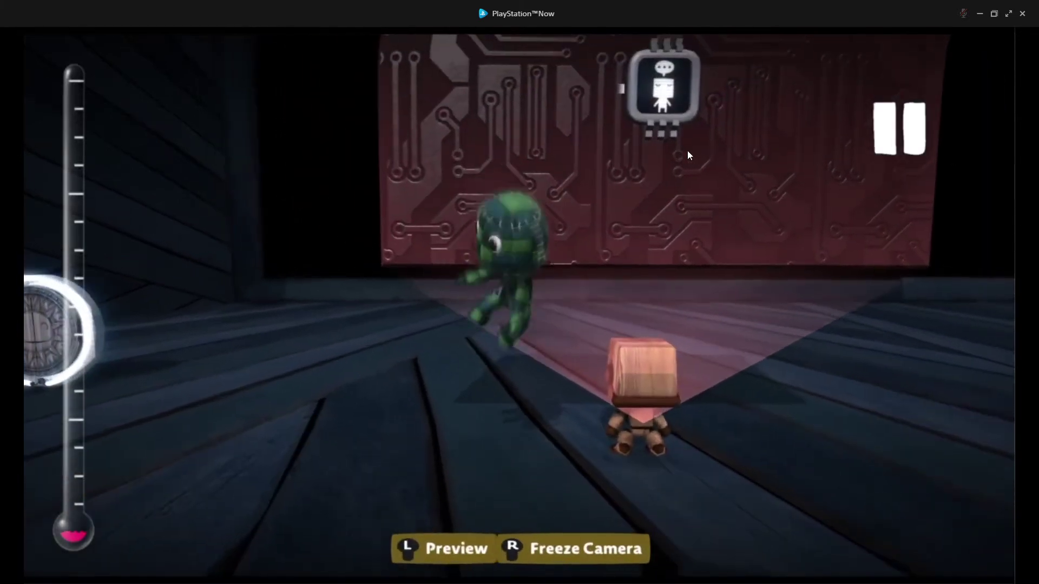
Step: Place a Follower gadget on the Sackbot's circuit board beside the behavior chip and open its settings
key("Left")
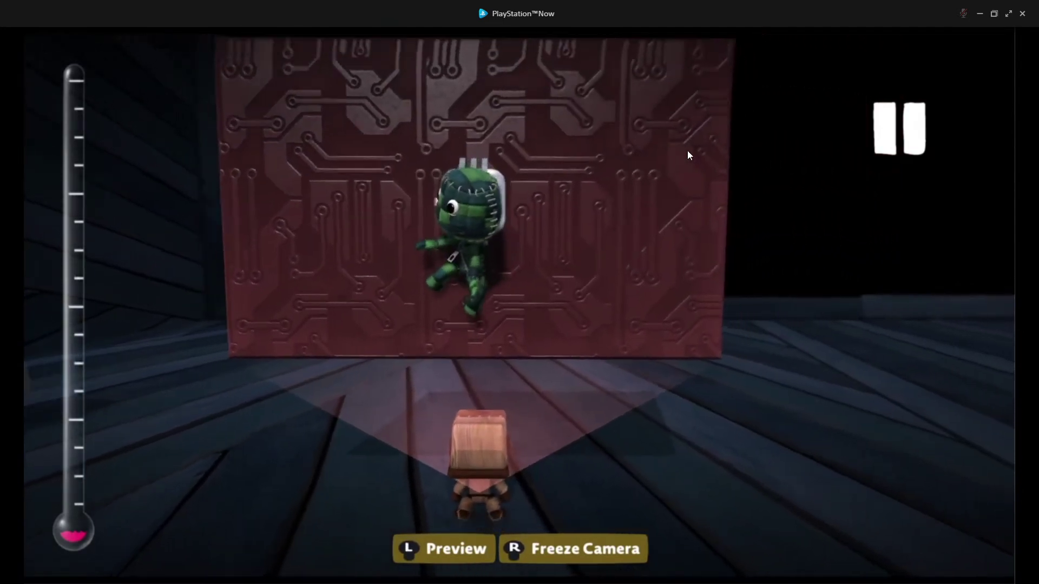
key("r")
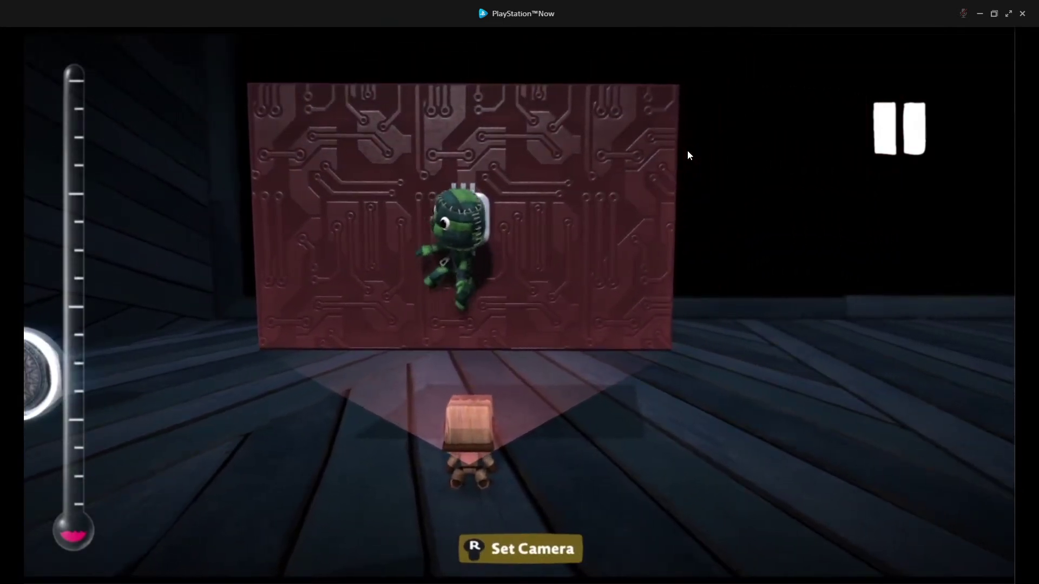
key("q")
key("Down")
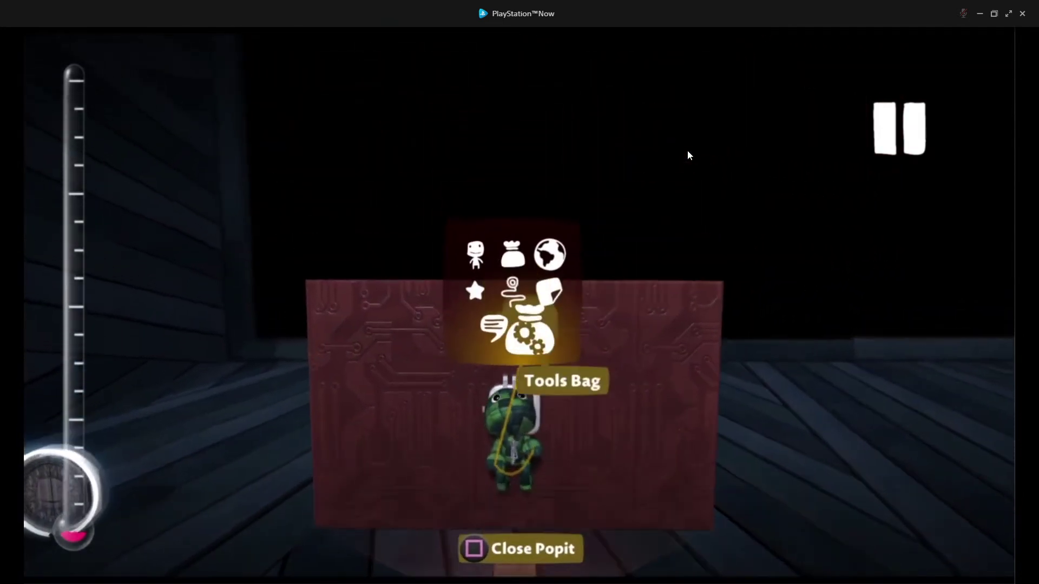
key("Return")
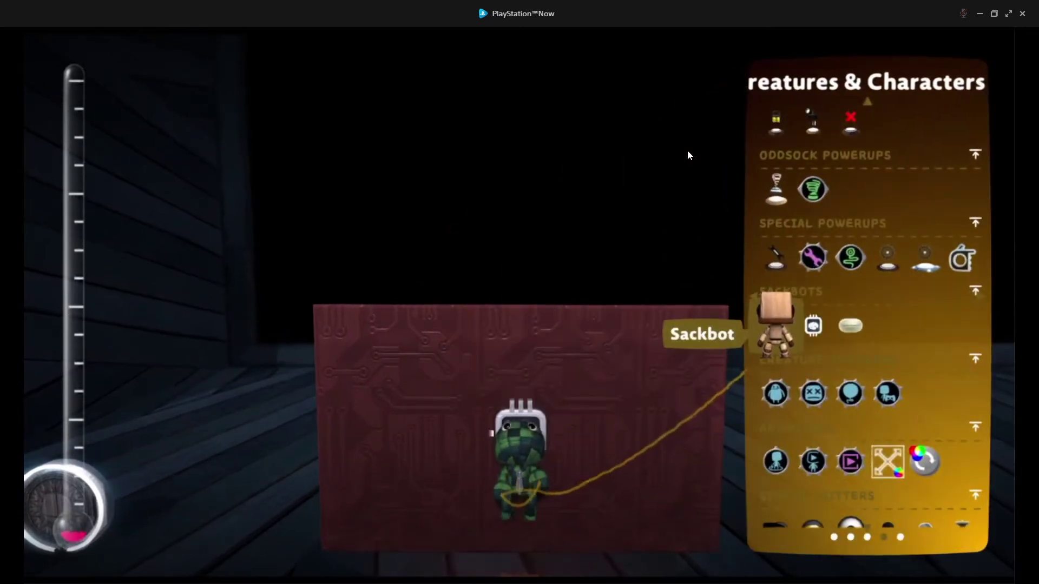
key("Left")
key("Left")
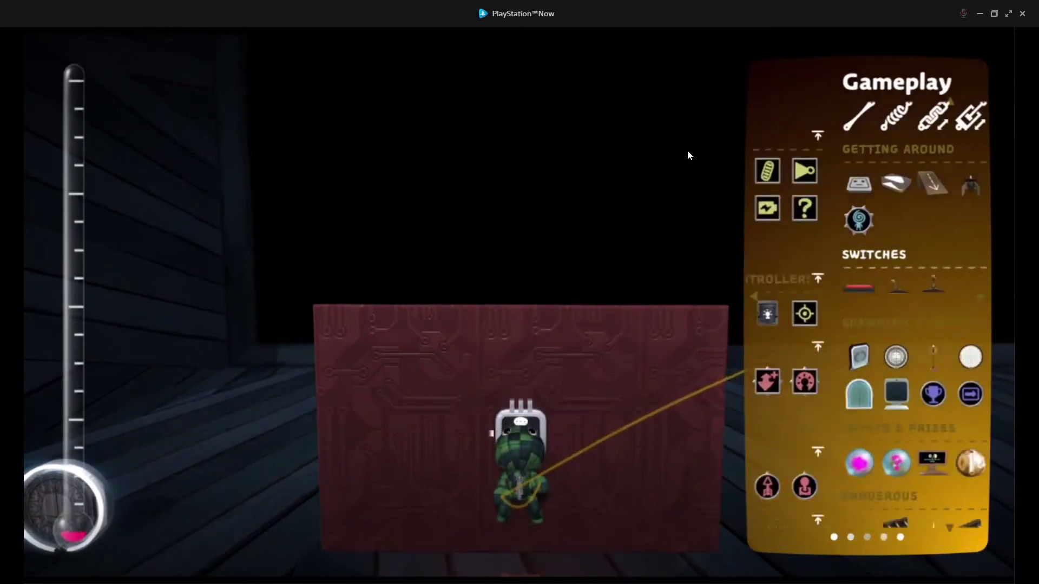
key("Up")
key("Left")
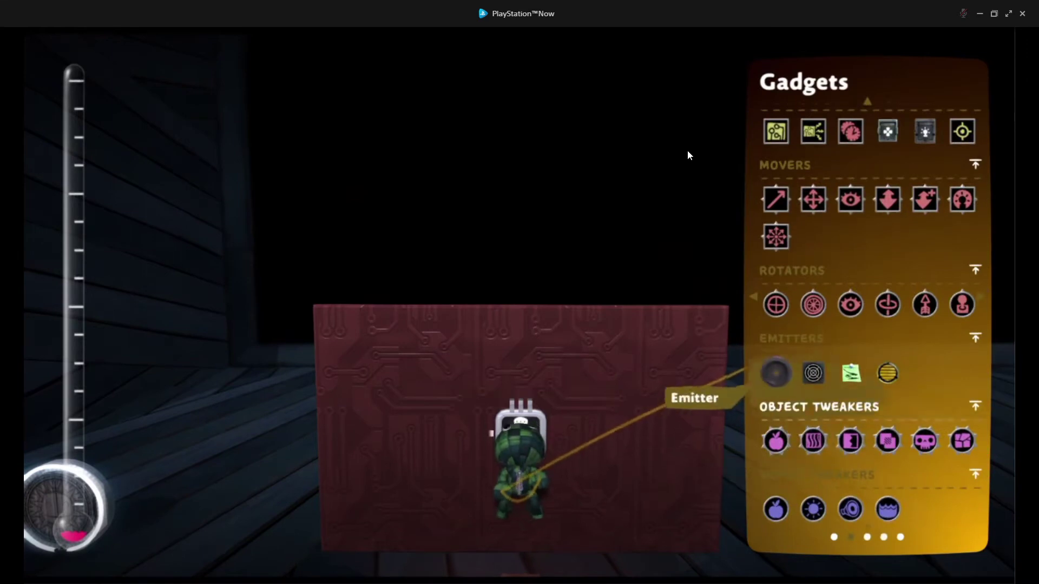
key("Up")
key("Up")
key("Up")
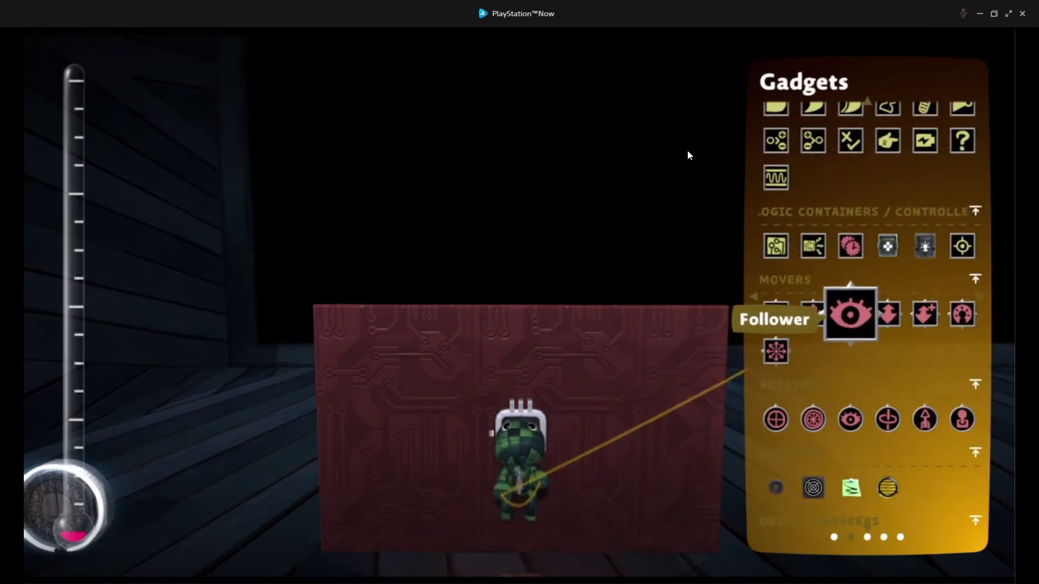
key("Return")
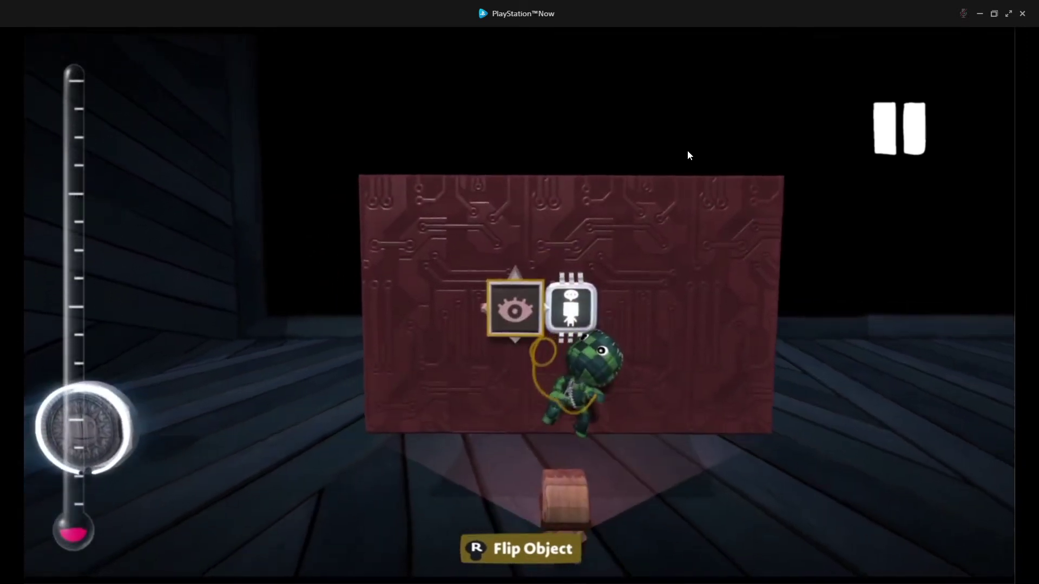
key("Return")
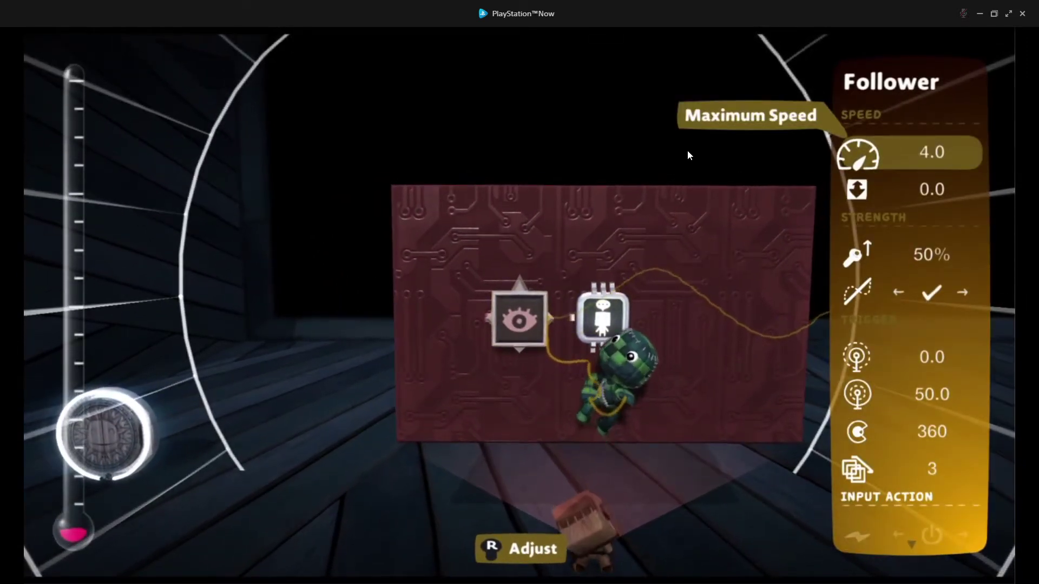
Step: Set the Follower's Maximum Speed and In Out Speed to 100.0 and its Acceleration to 100%
key("Right")
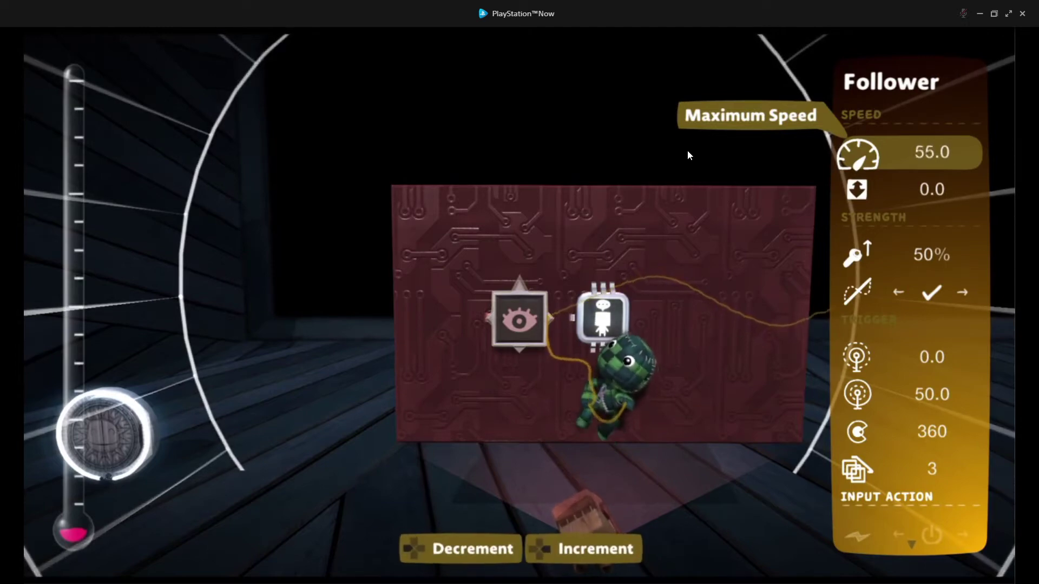
key("Right")
key("Down")
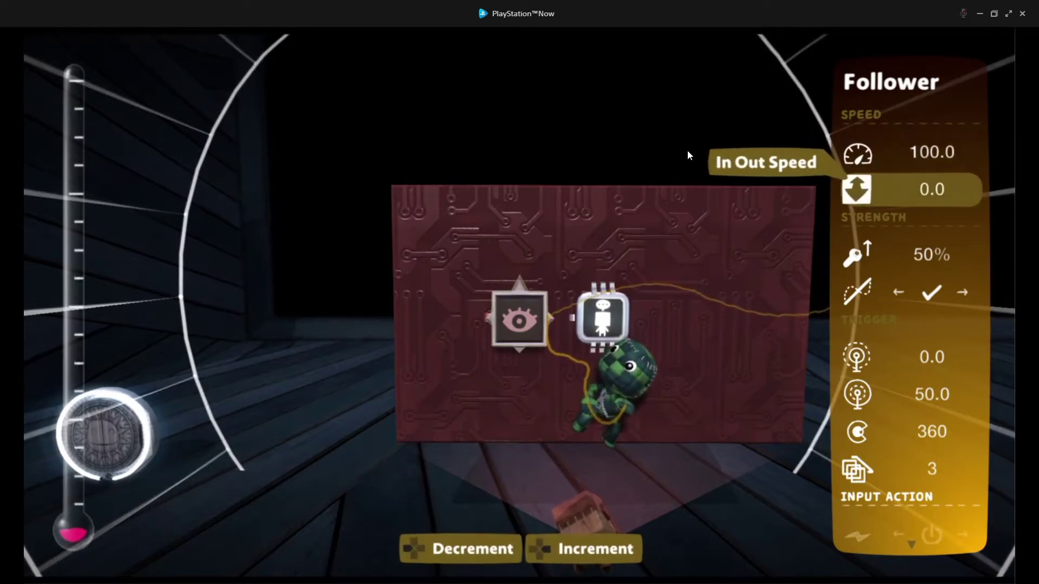
key("Right")
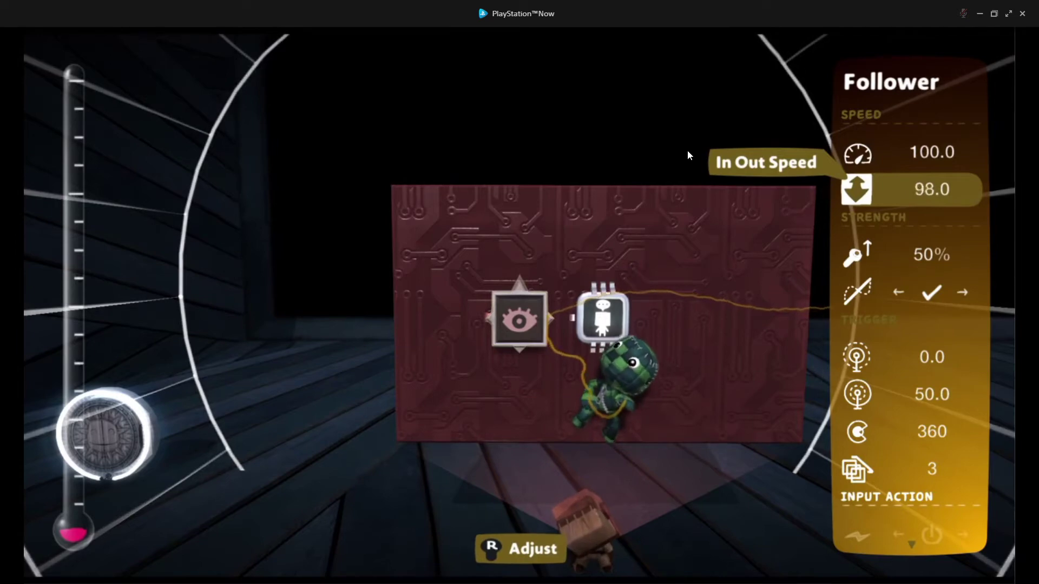
key("Right")
key("Down")
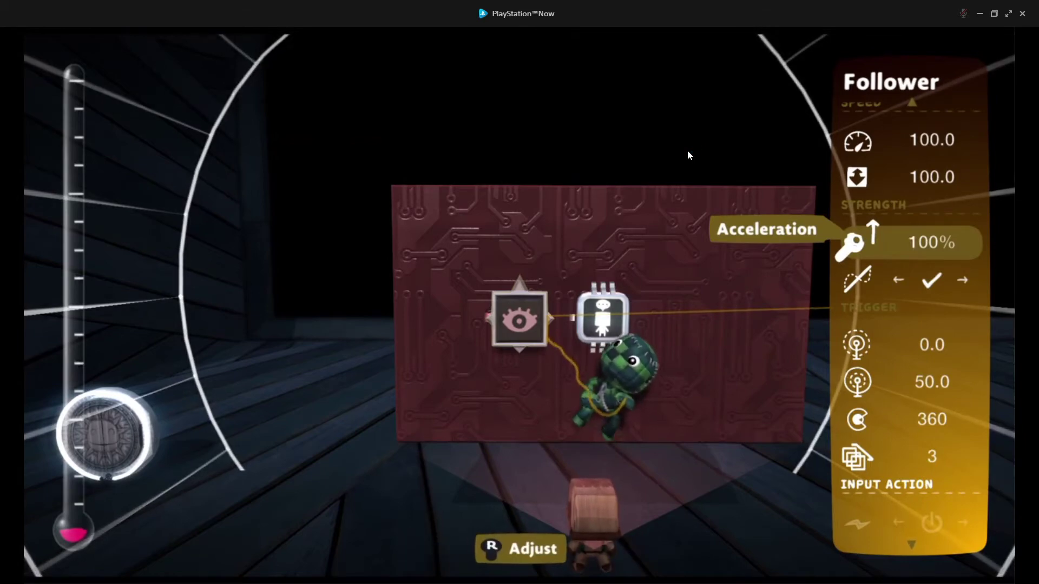
Step: Set the Follower's Maximum Detection Range to infinite and its Layer Detection Range to 16
key("Down")
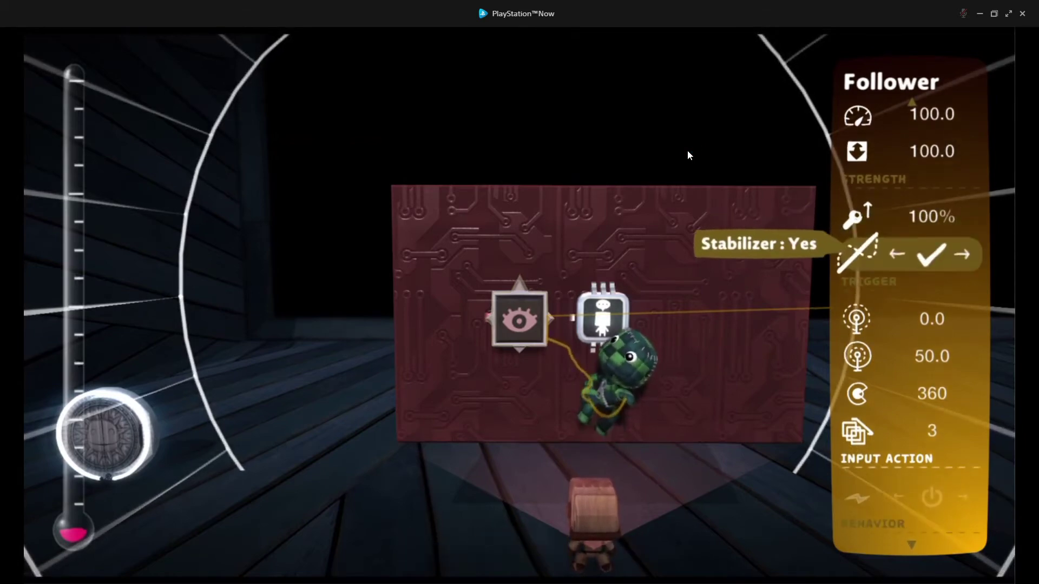
key("Down")
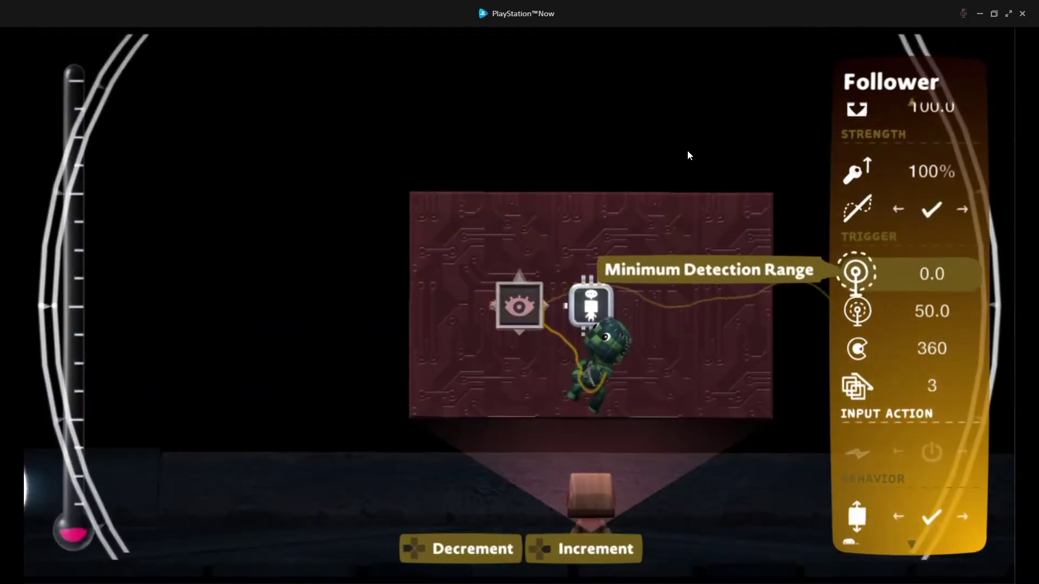
key("Down")
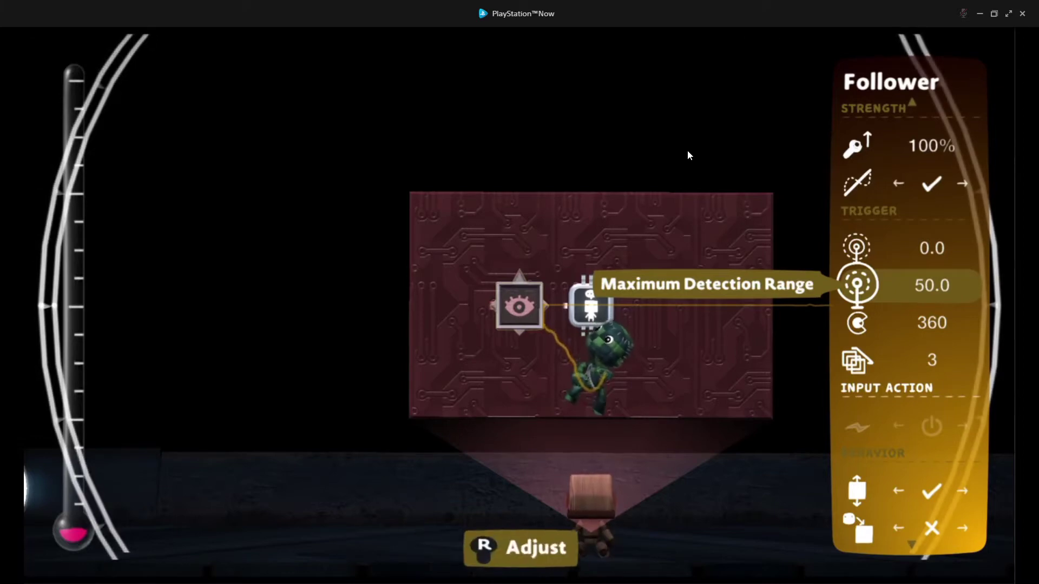
key("Left")
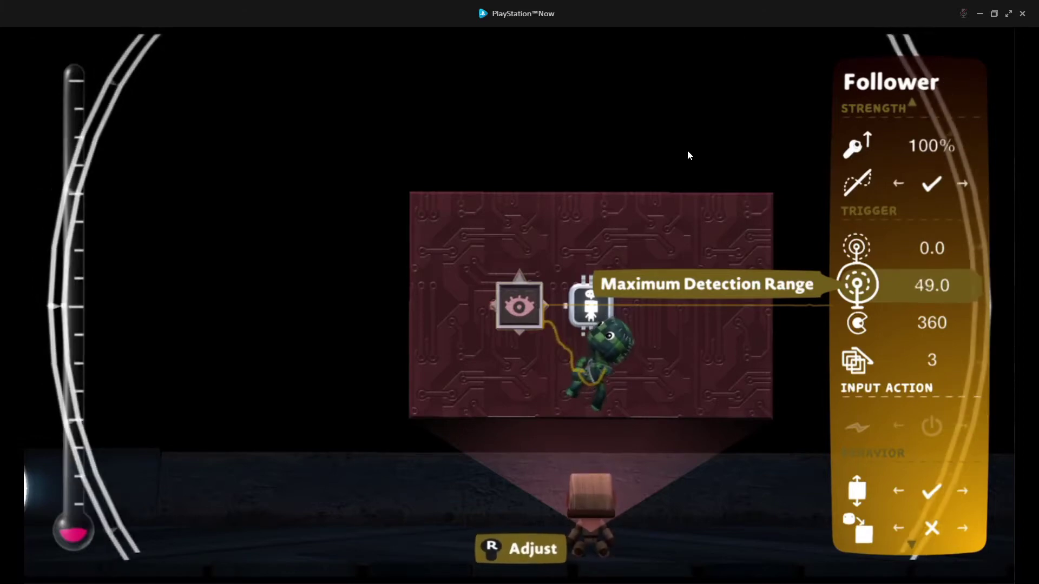
key("Left")
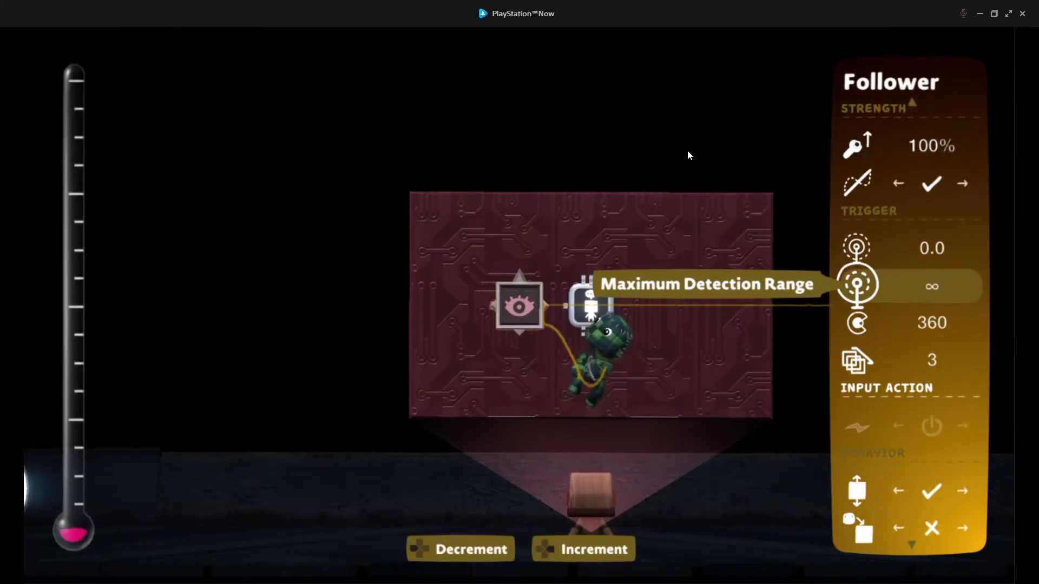
key("Down")
key("Down")
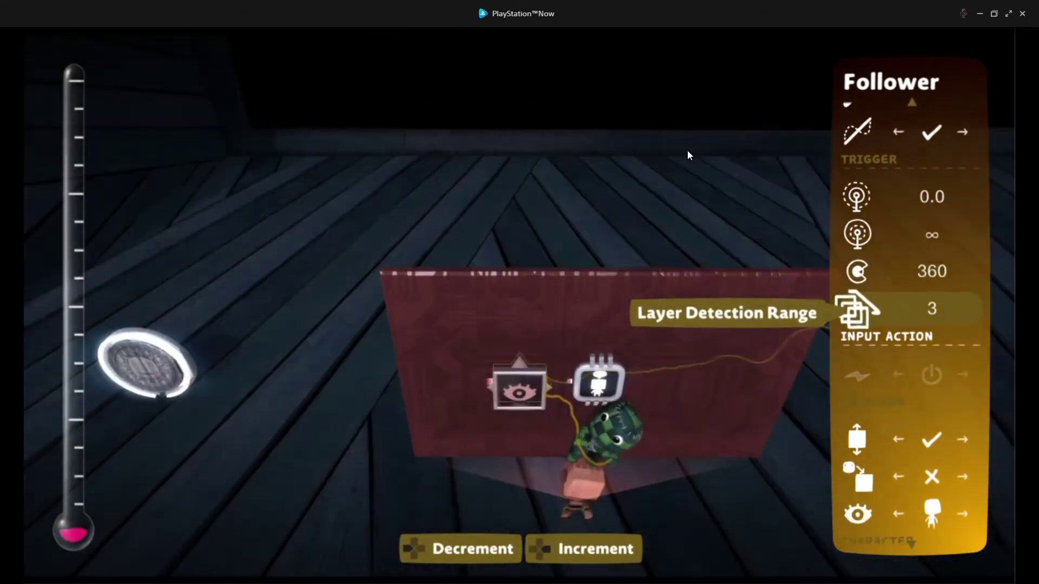
key("Right")
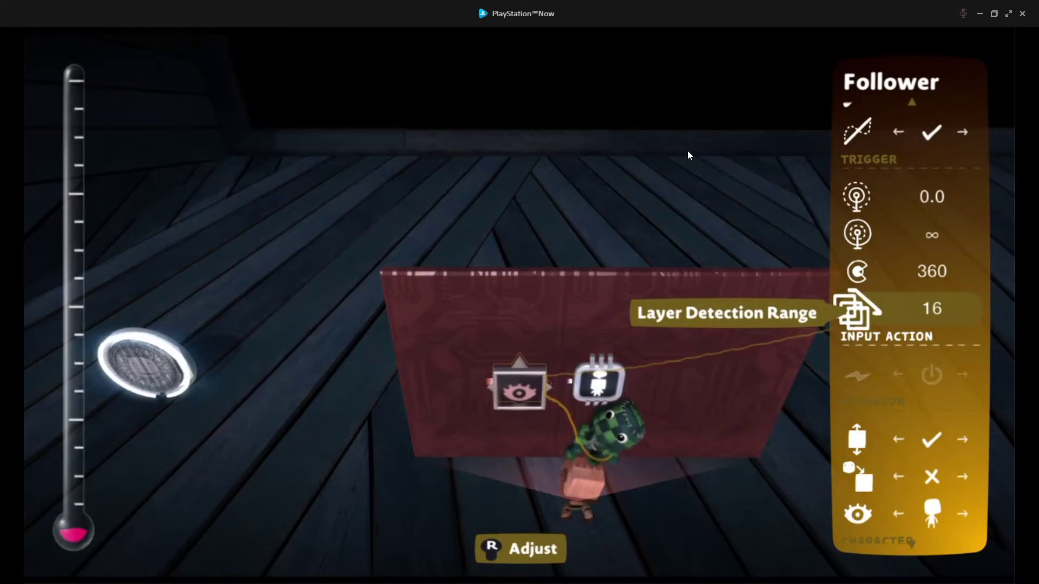
Step: Review the Follower's input action, up-down movement, flee, character detection and play mode visibility settings
key("Down")
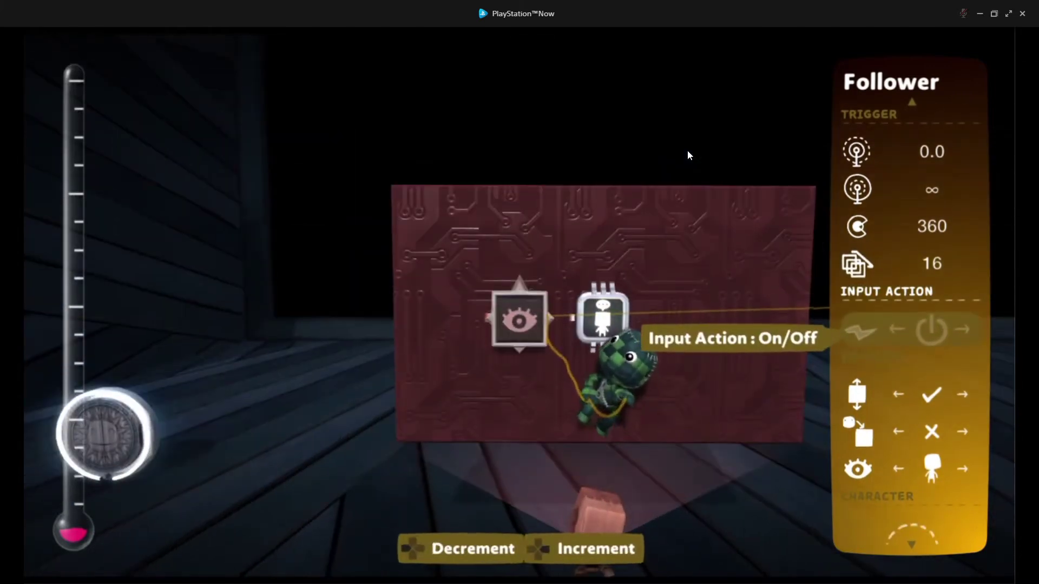
key("Down")
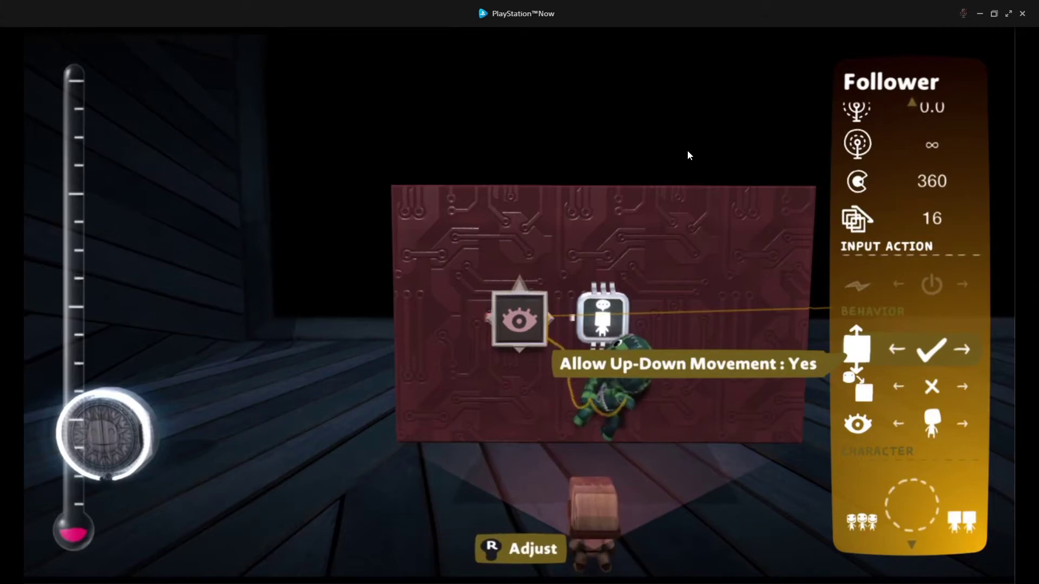
key("Down")
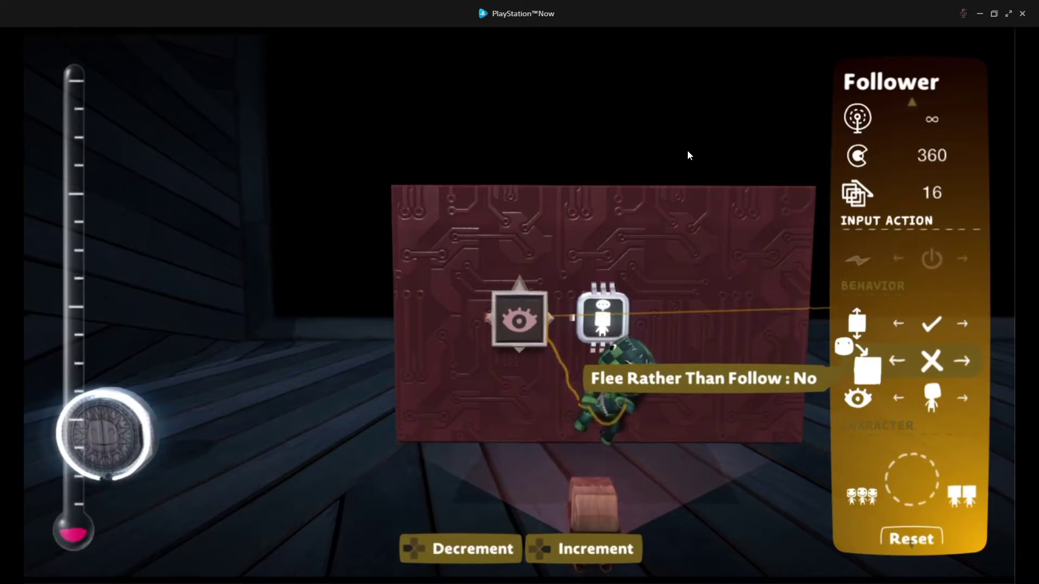
key("Down")
key("Down")
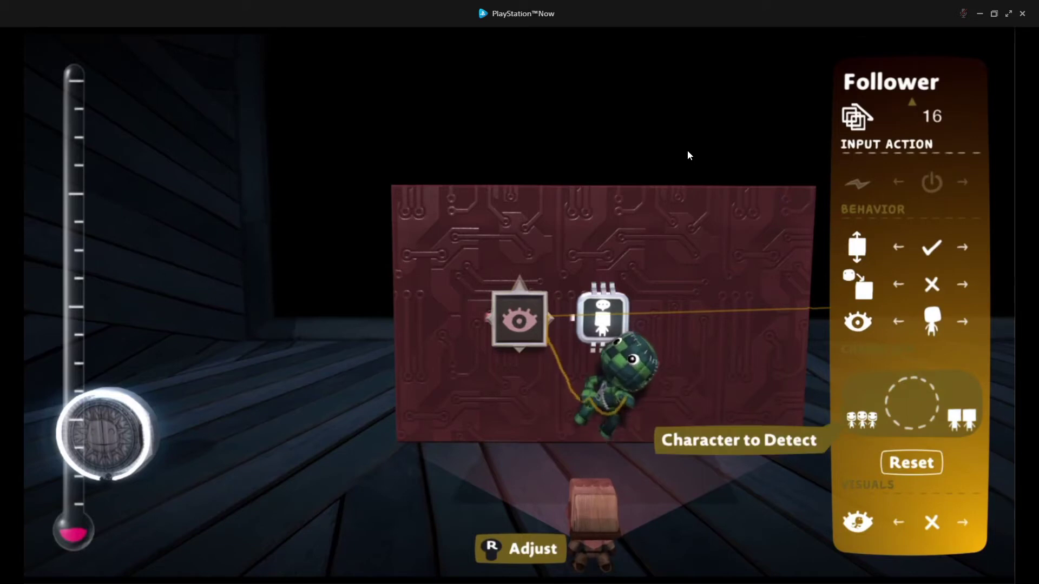
key("Down")
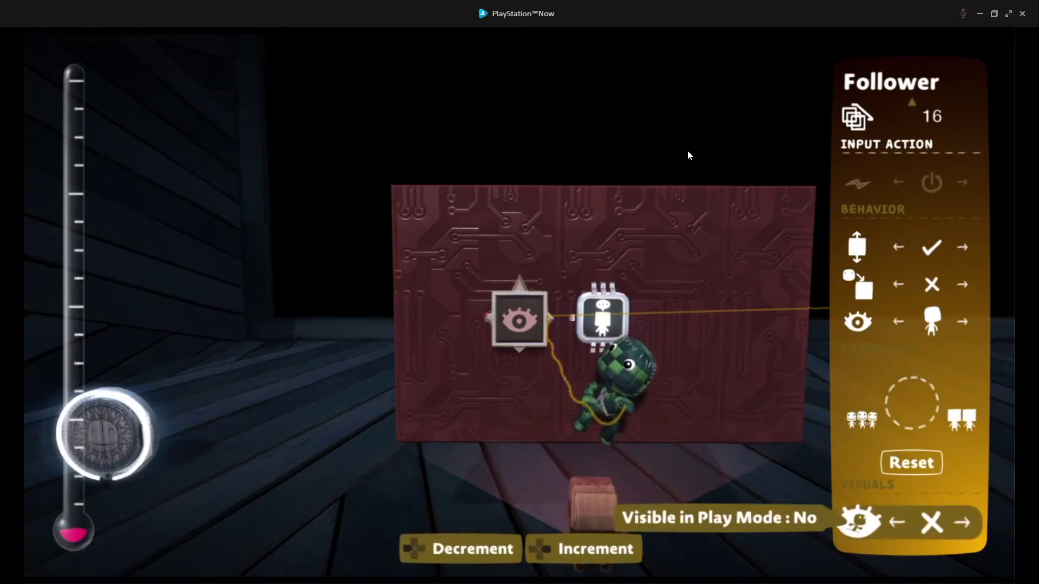
key("Up")
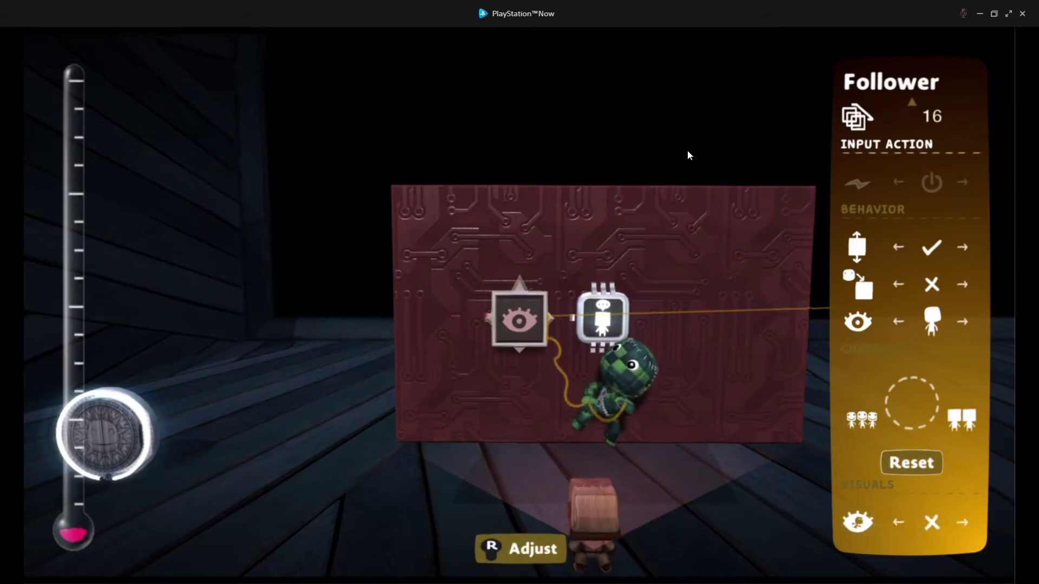
key("Up")
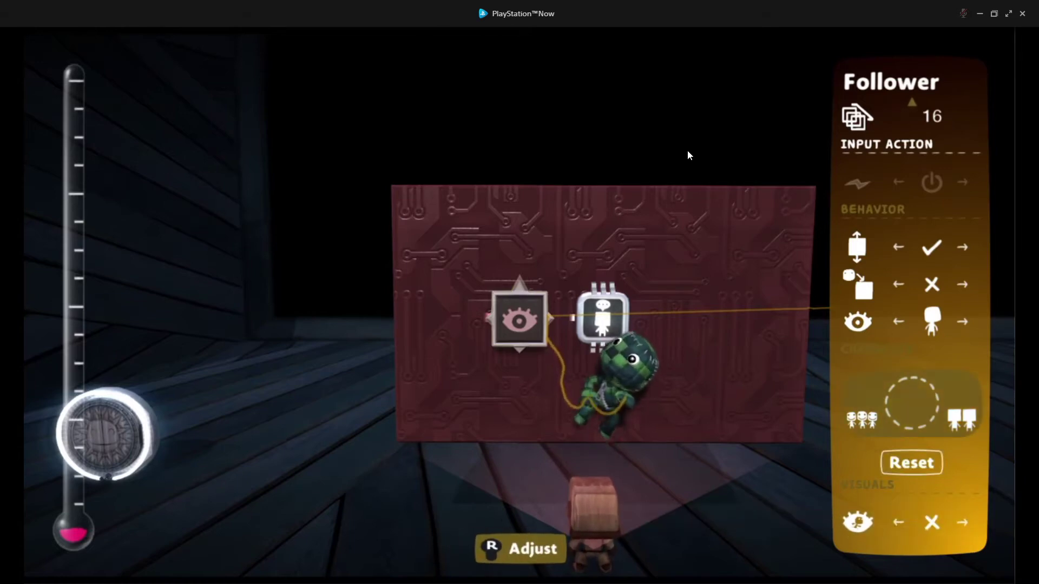
key("Down")
key("Down")
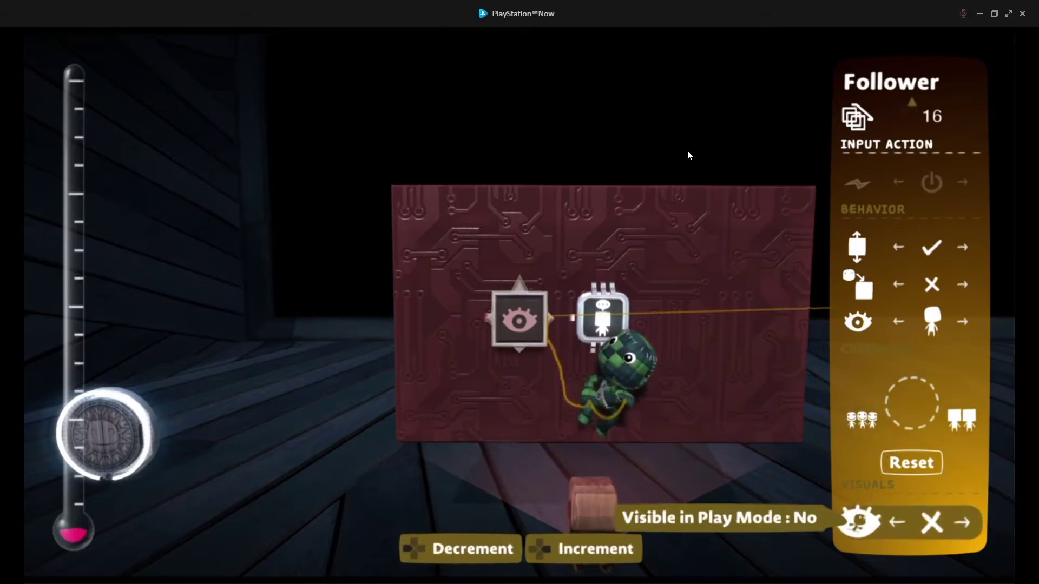
Step: Undo the Follower's placement, place it again beside the behavior chip and open its settings
key("Escape")
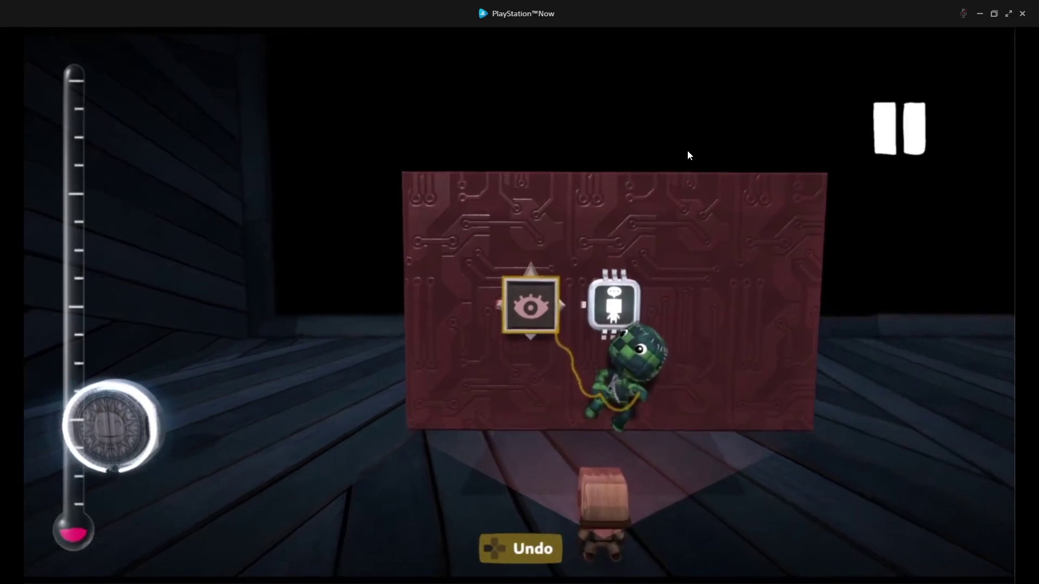
key("ctrl+z")
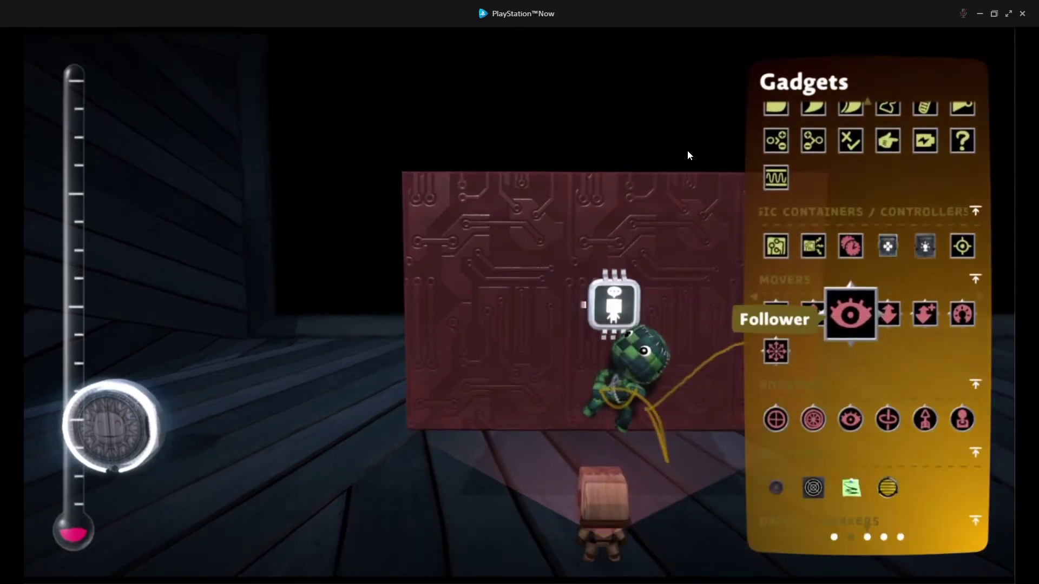
key("Return")
key("Return")
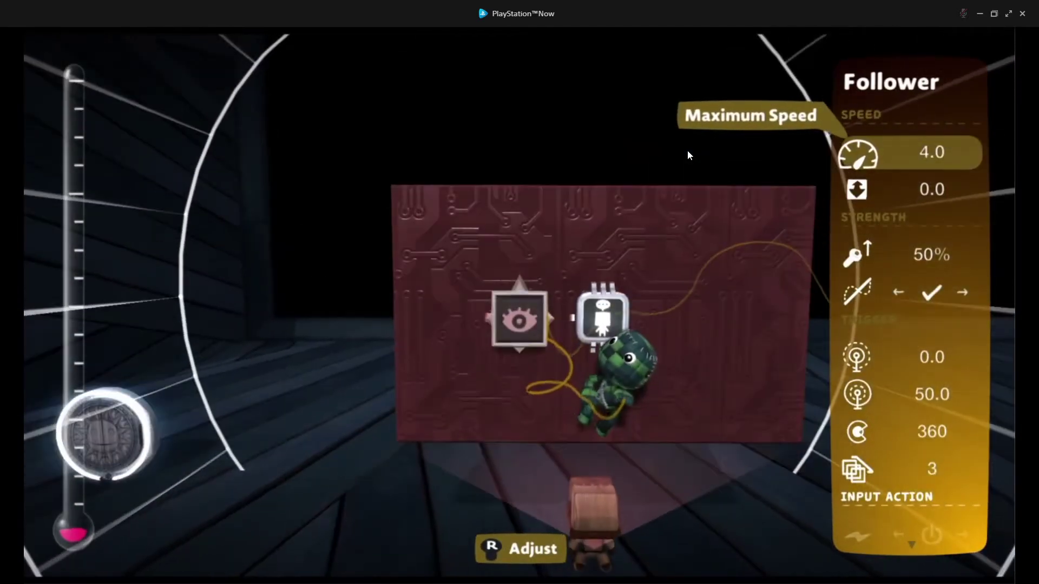
Step: Give the Follower a Maximum Speed of 100.0, an In Out Speed of 100.0 and an Acceleration of 100%
key("Right")
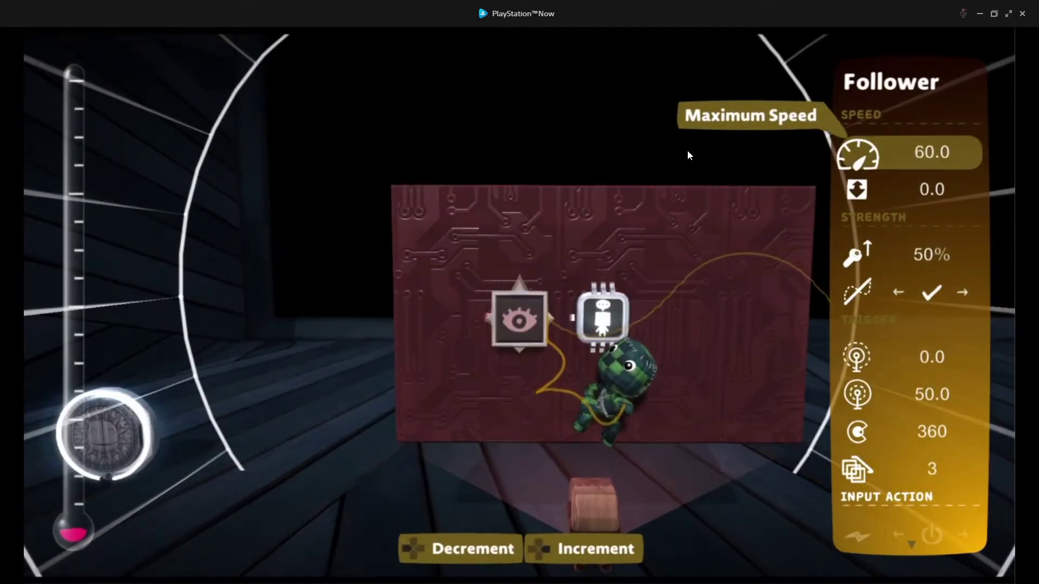
key("Down")
key("Right")
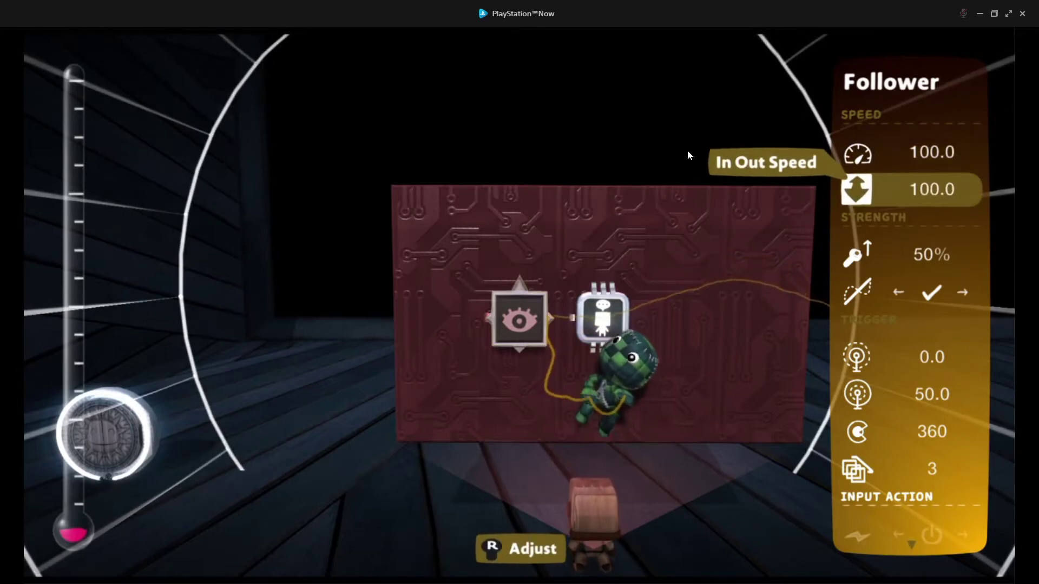
key("Down")
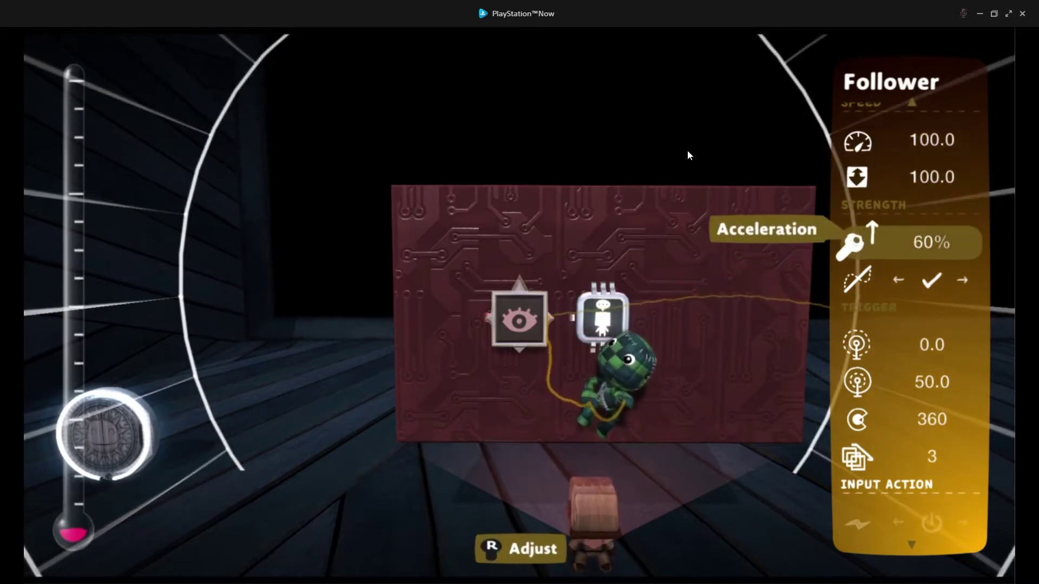
key("Down")
key("Down")
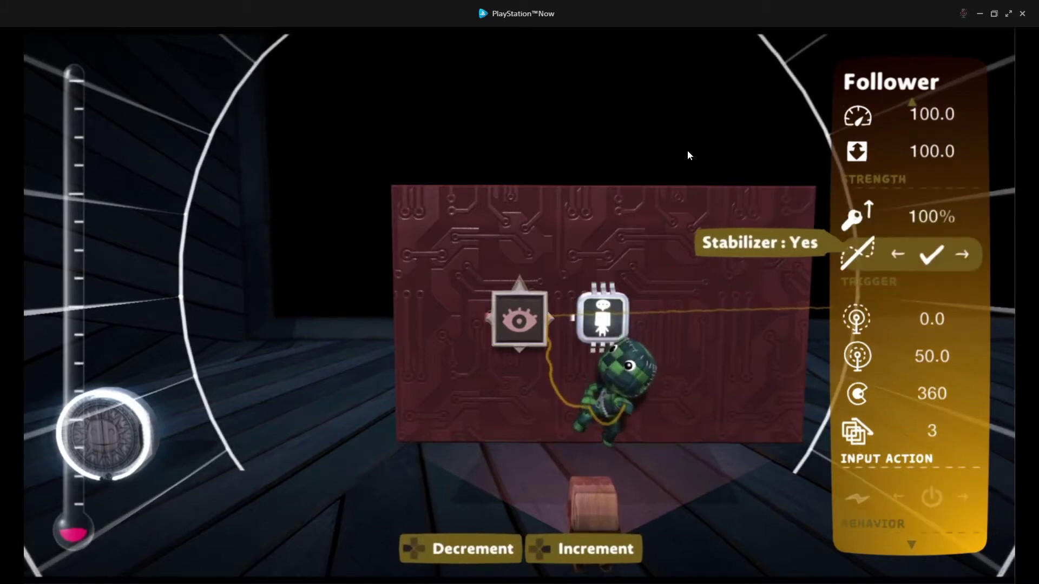
Step: Make the Follower's Maximum Detection Range infinite, set its Layer Detection Range to 16 and close its settings
key("Down")
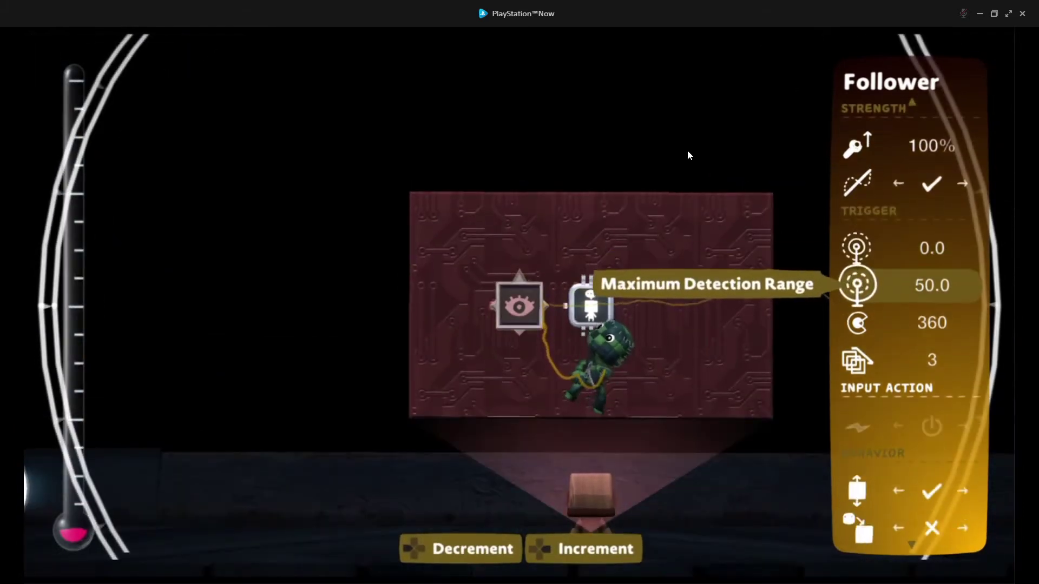
key("Left")
key("Left")
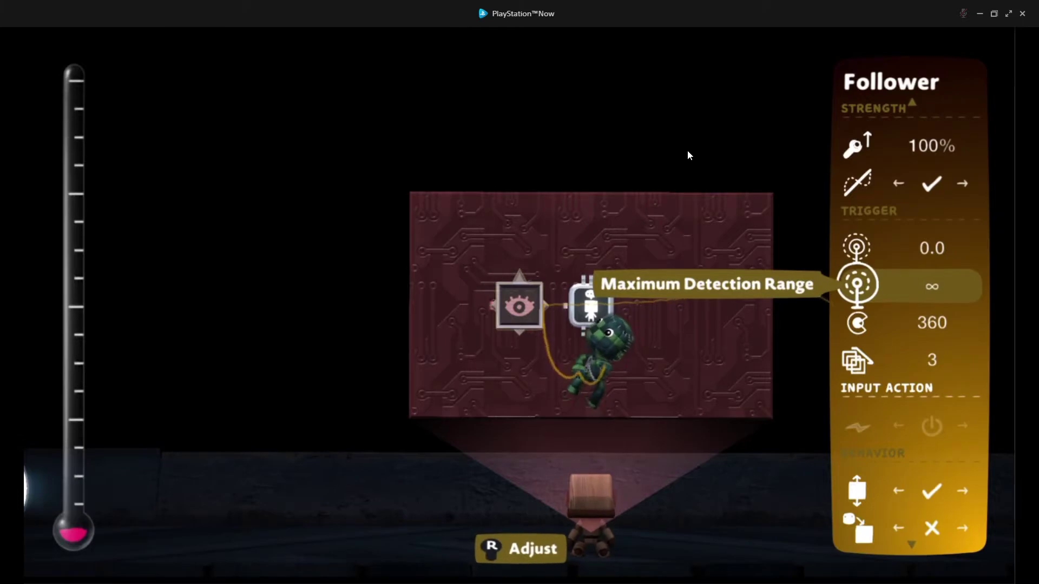
key("Down")
key("Down")
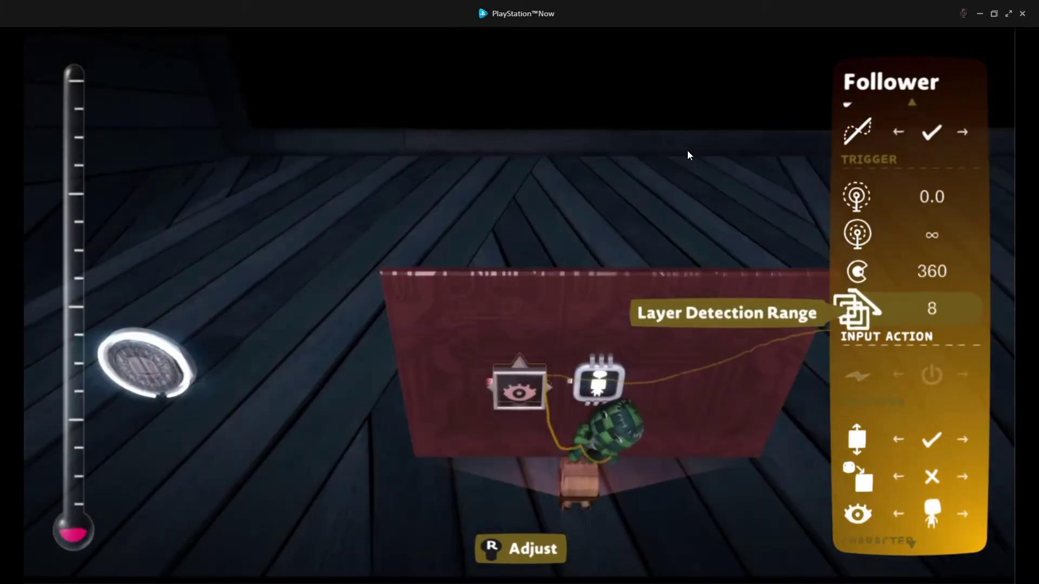
key("Down")
key("Down")
key("Down")
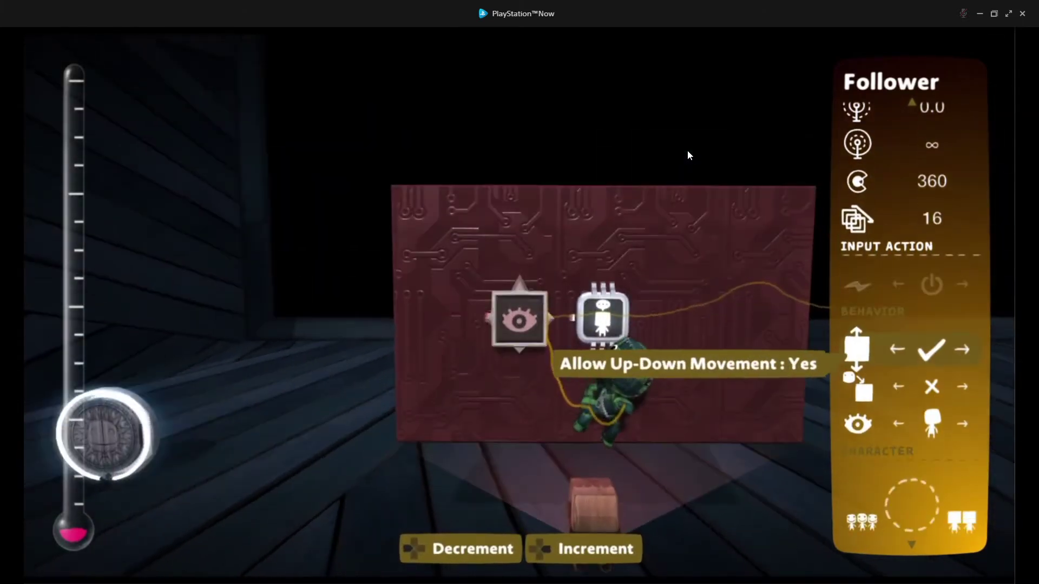
key("Down")
key("Down")
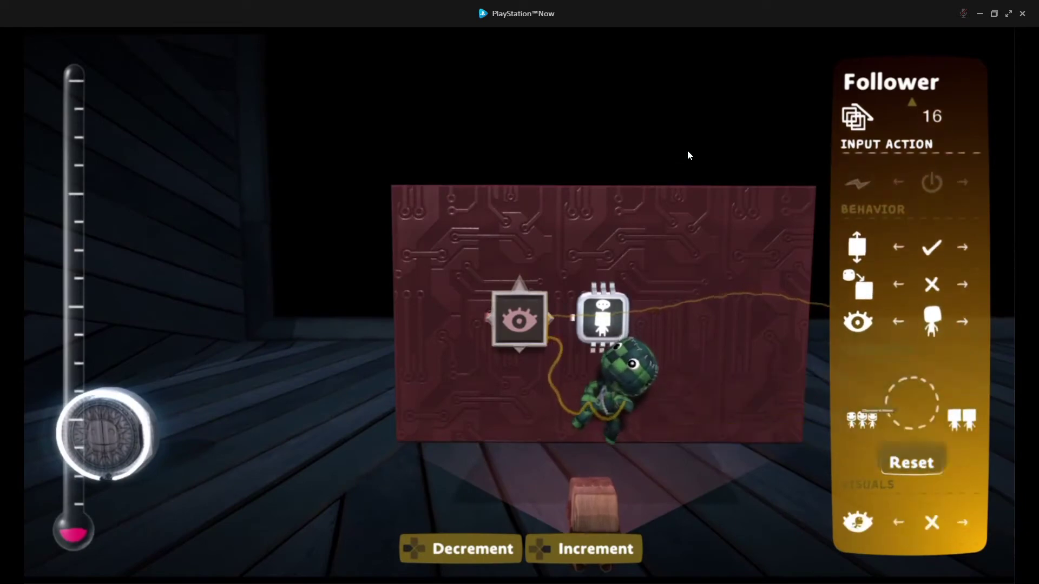
key("Escape")
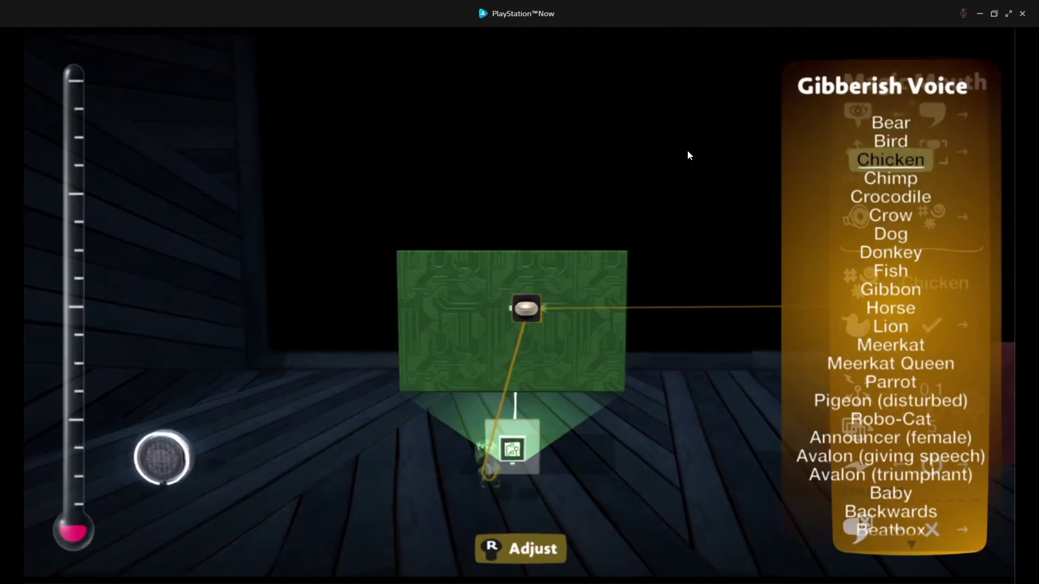
Step: Set the Magic Mouth's gibberish voice to Donkey
key("Down")
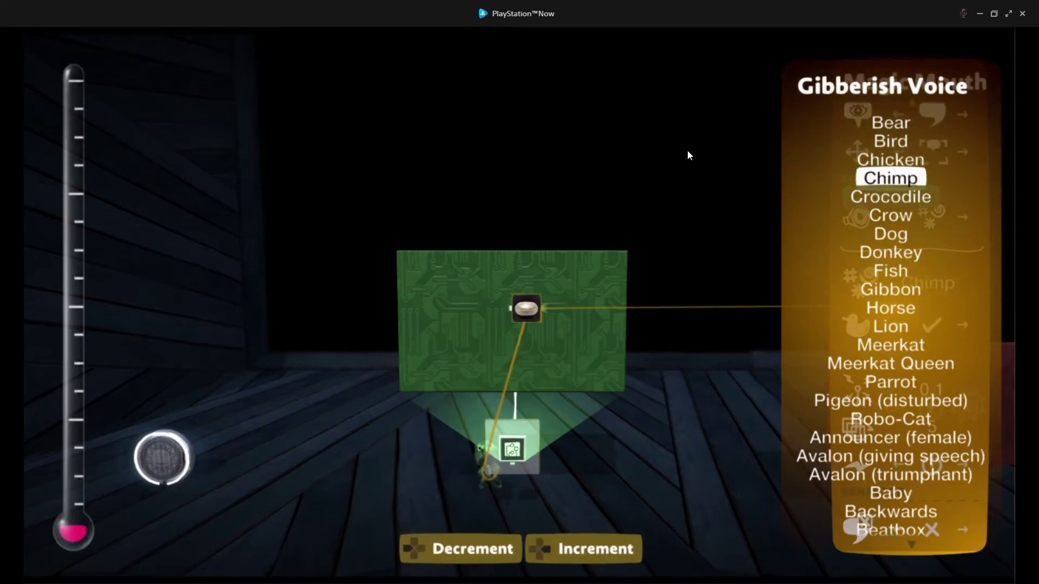
key("Down")
key("Down")
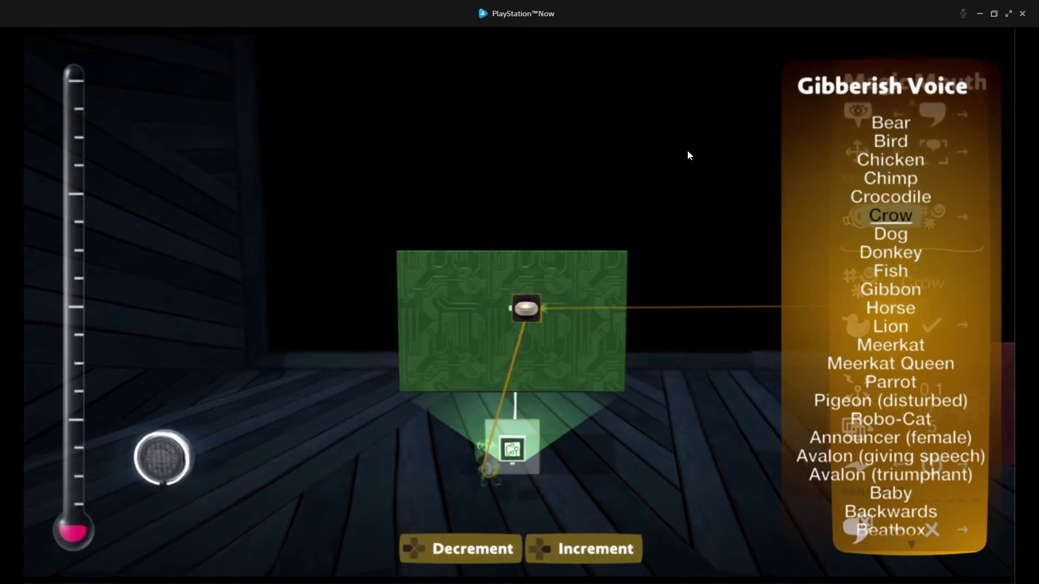
key("Down")
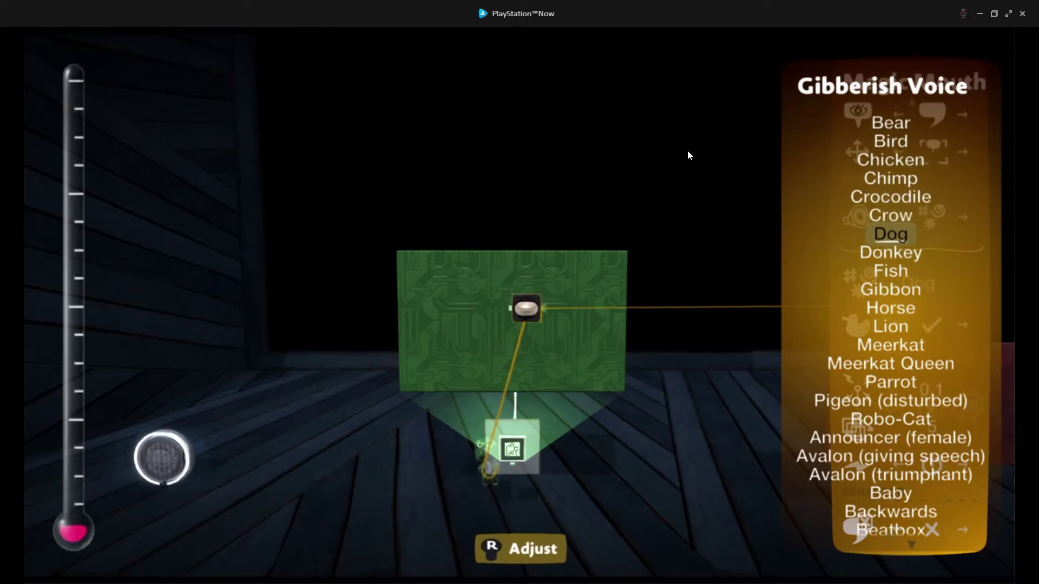
key("Down")
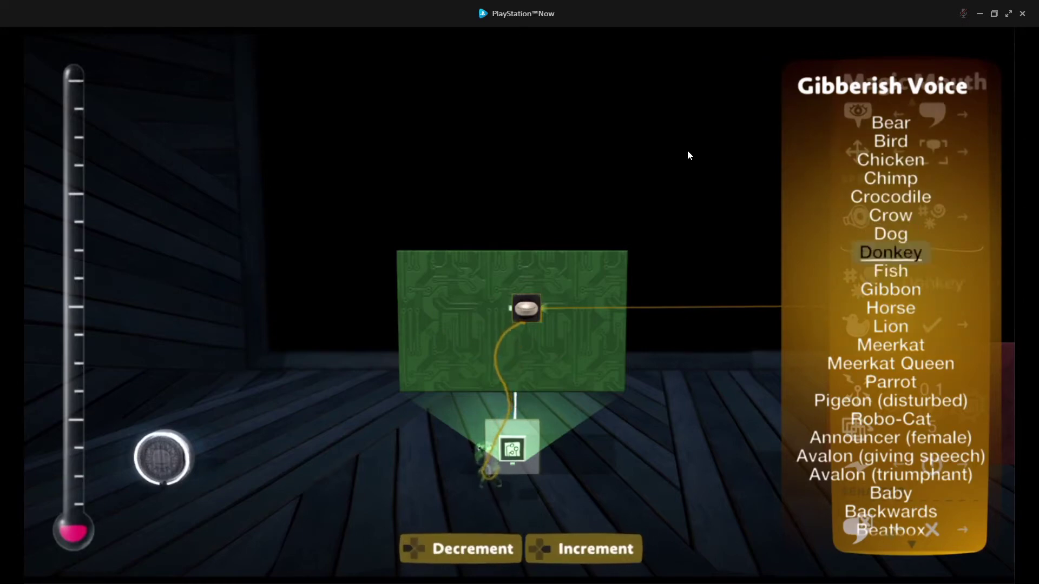
key("Return")
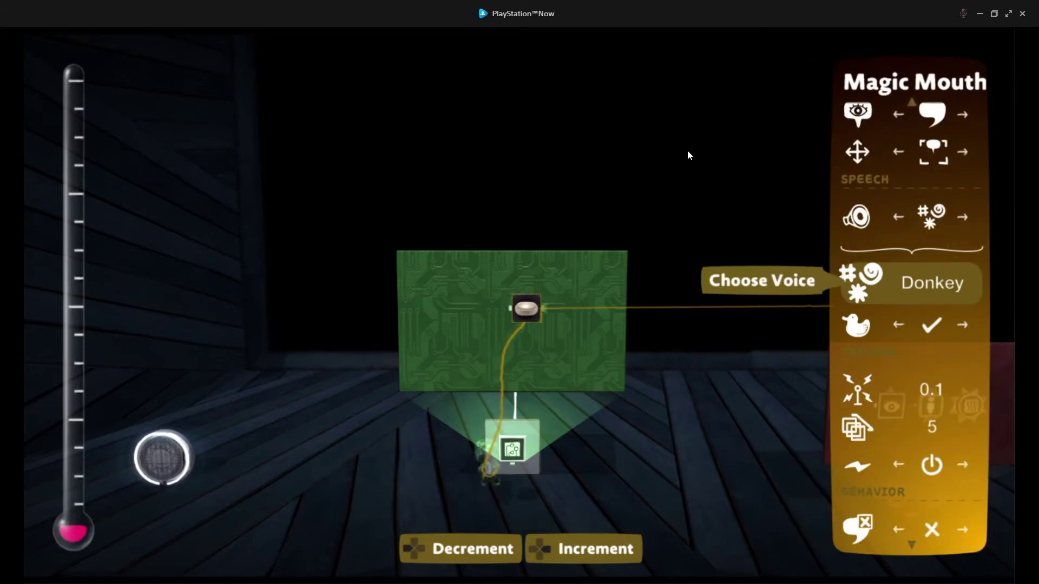
Step: Disable the Magic Mouth's ducker and set its Trigger Radius to 0.0
key("Down")
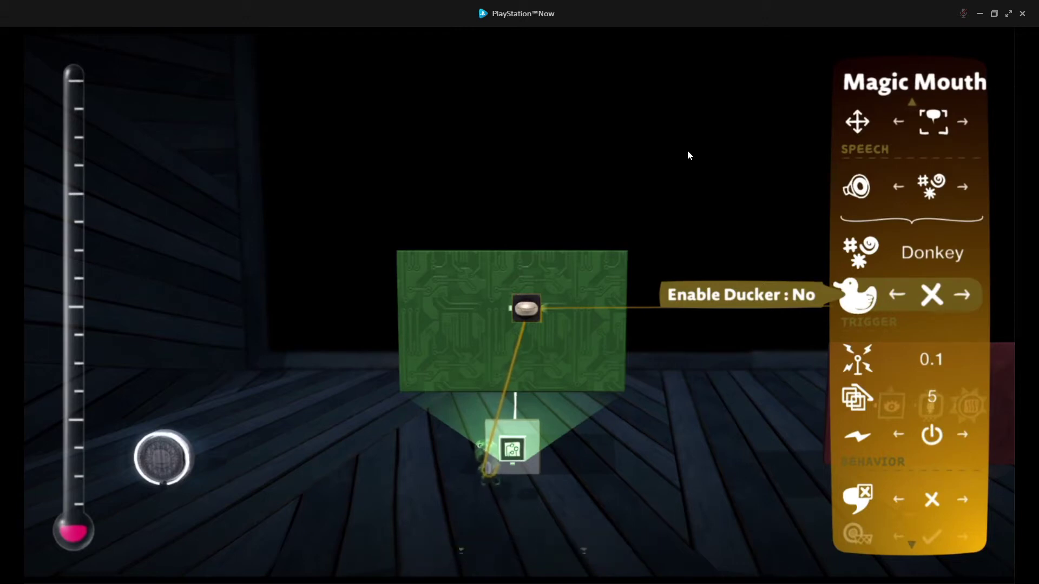
key("Down")
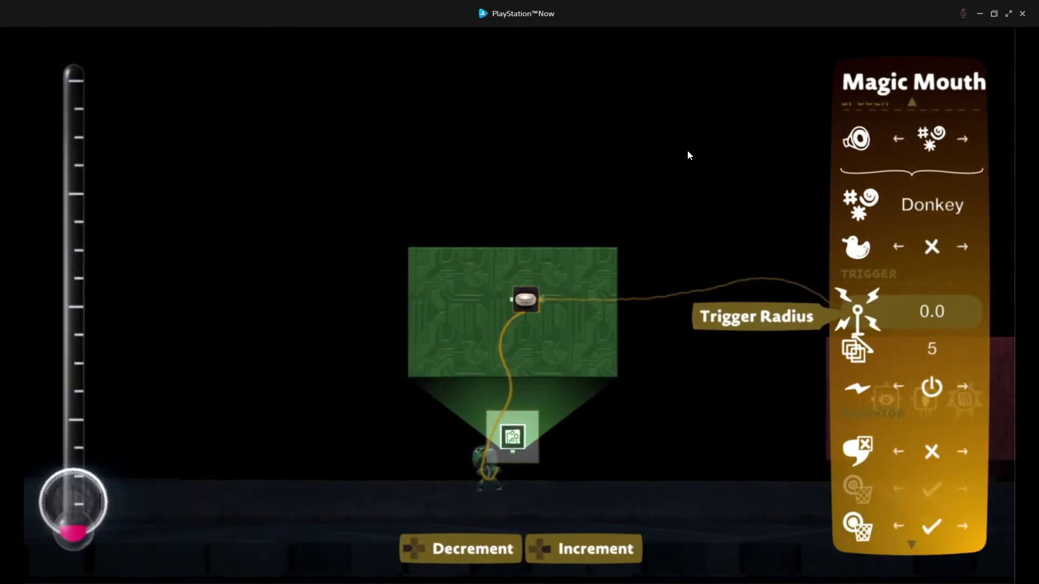
key("Down")
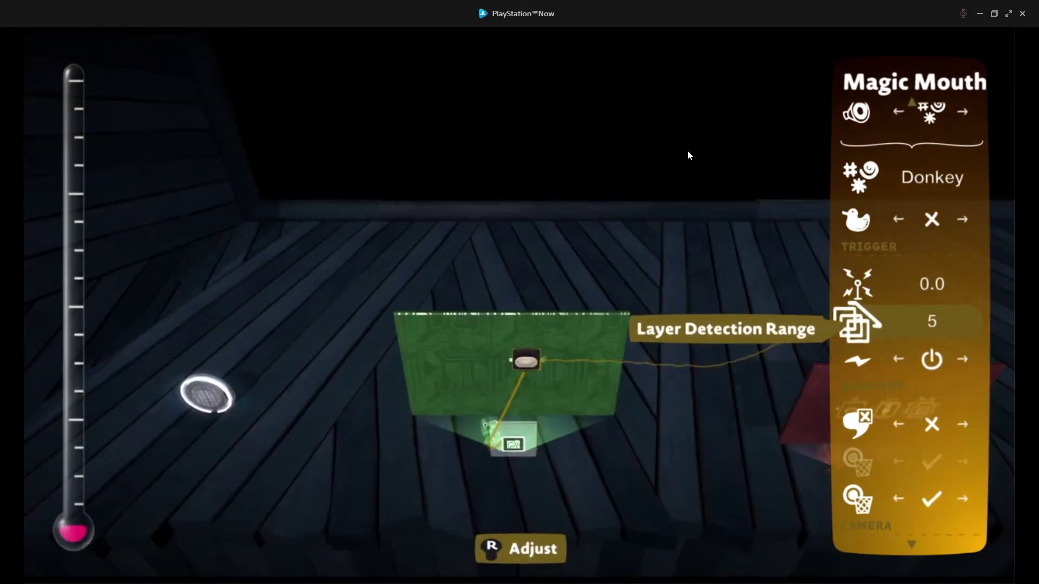
key("Down")
Step: Set the Magic Mouth's Auto close to Yes and Skippable to No
key("Down")
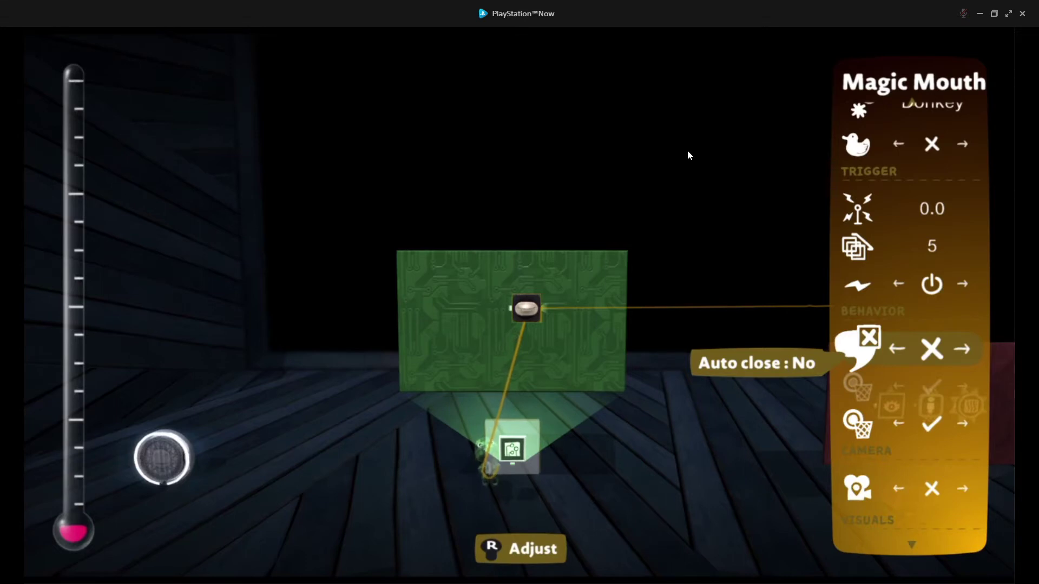
key("Right")
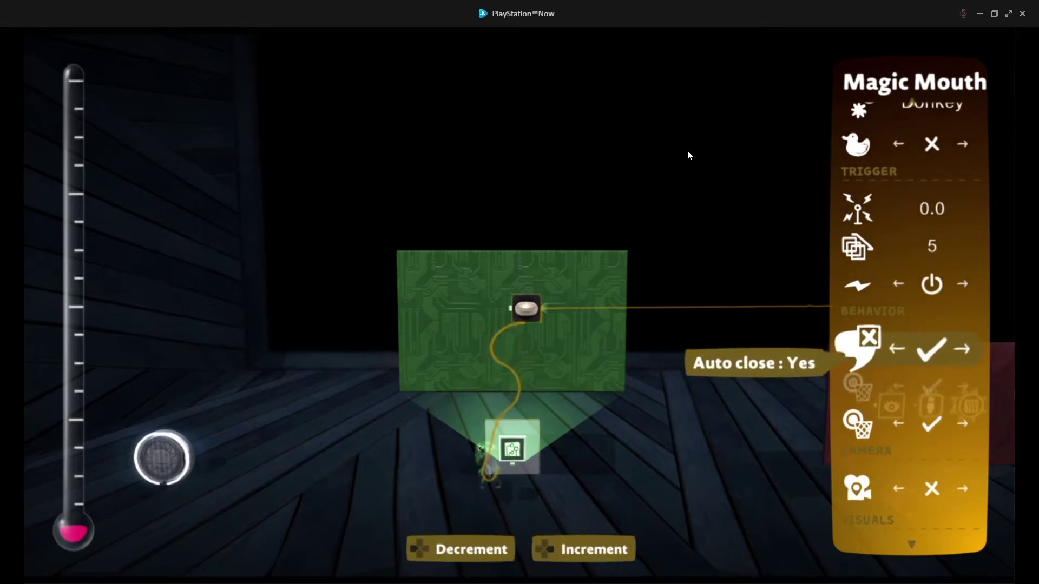
key("Down")
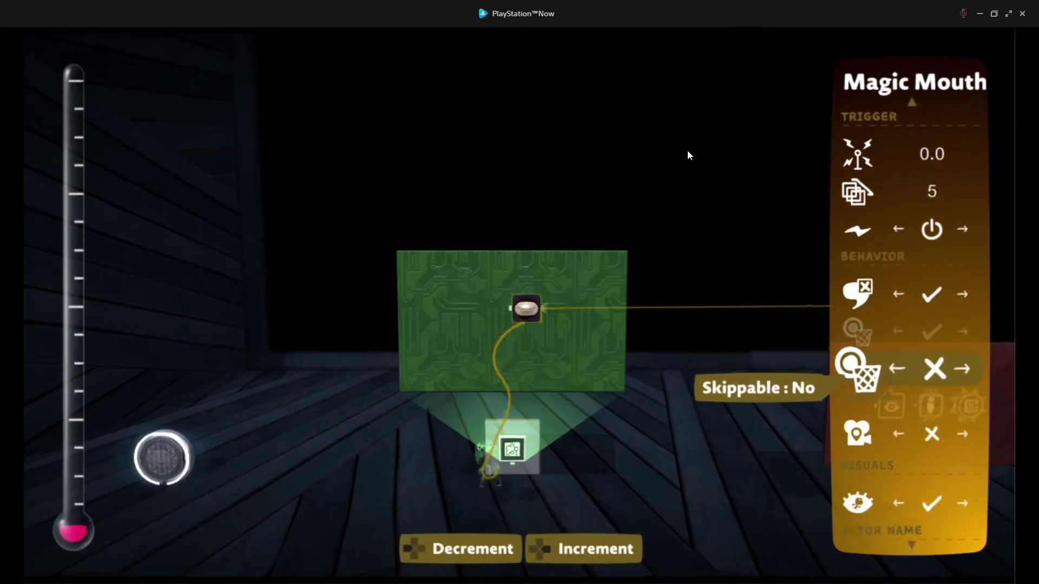
key("Down")
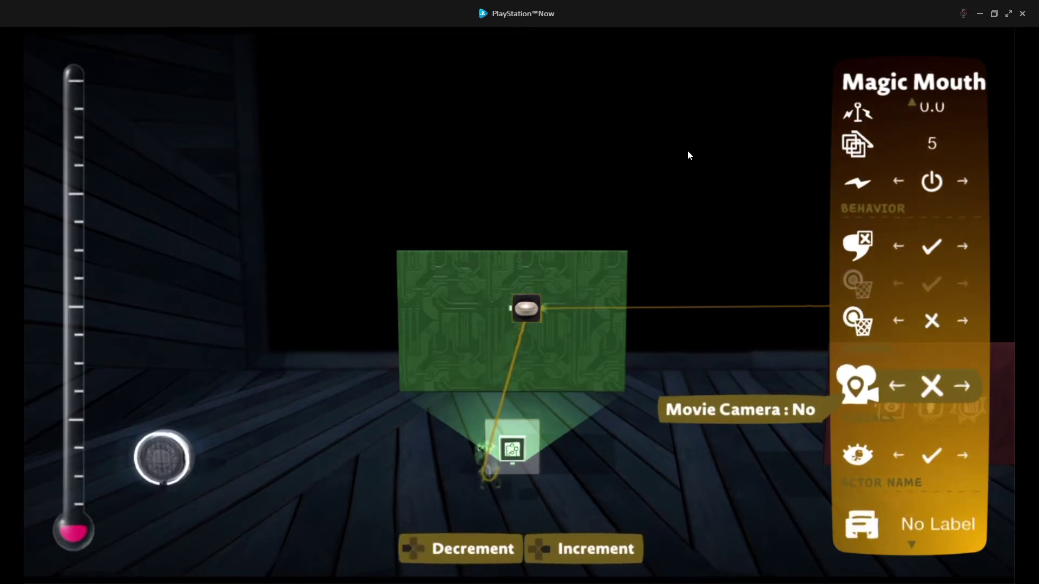
key("Right")
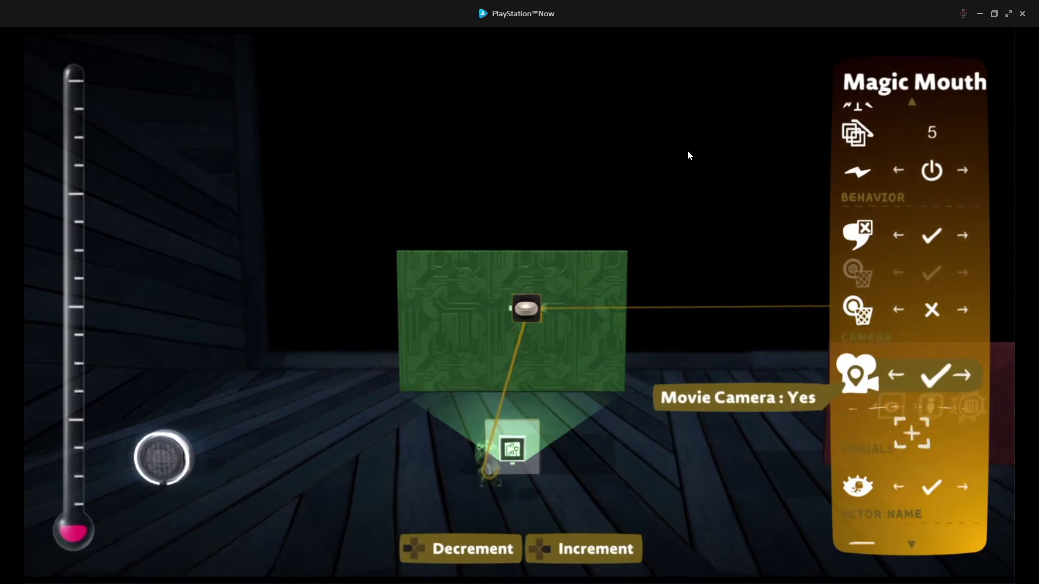
key("Left")
Step: Assign the Sackboy label as the Magic Mouth's actor name, enable displaying the actor name and close the settings
key("Down")
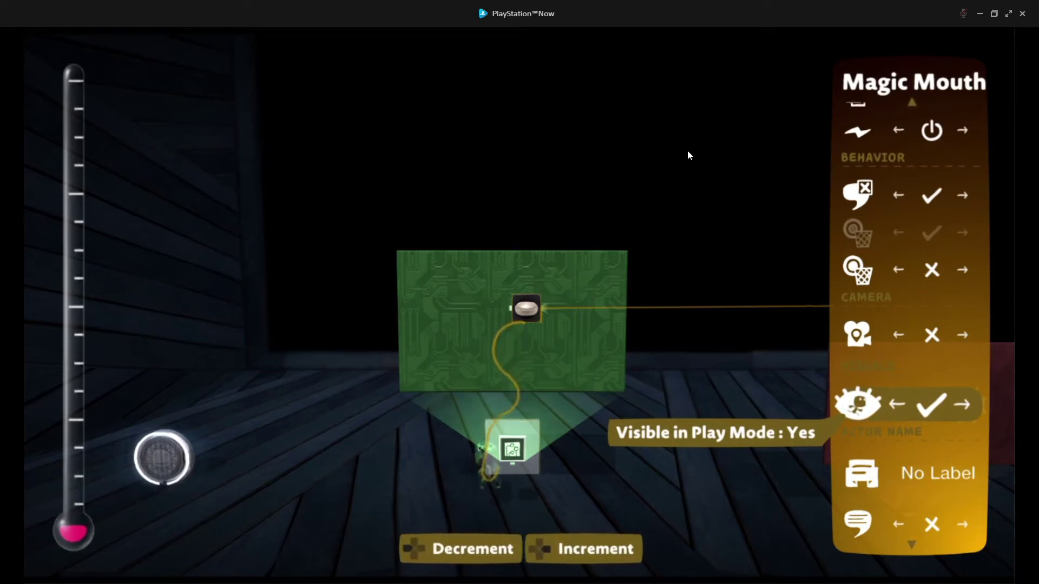
key("Down")
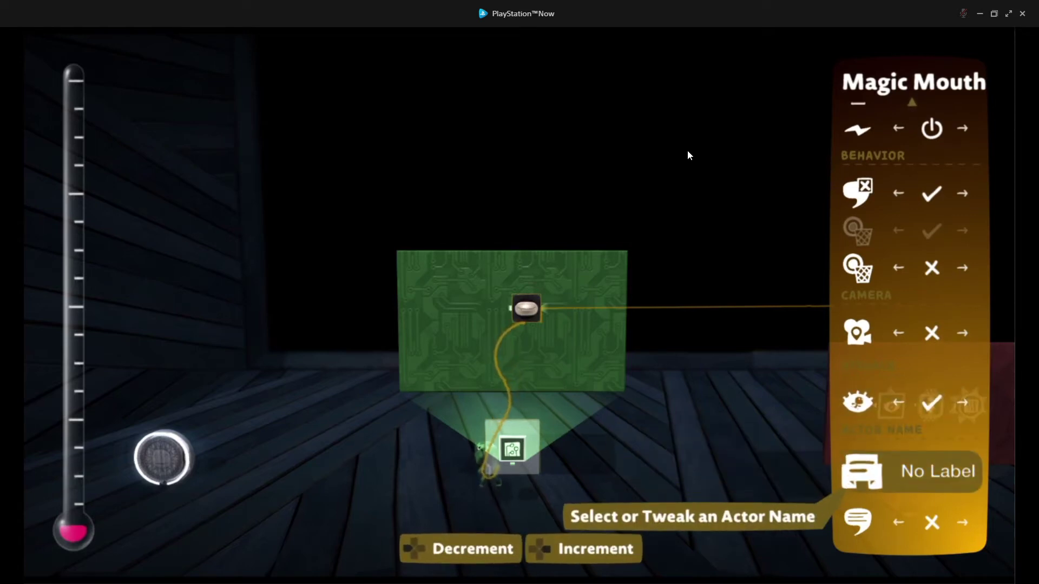
key("Return")
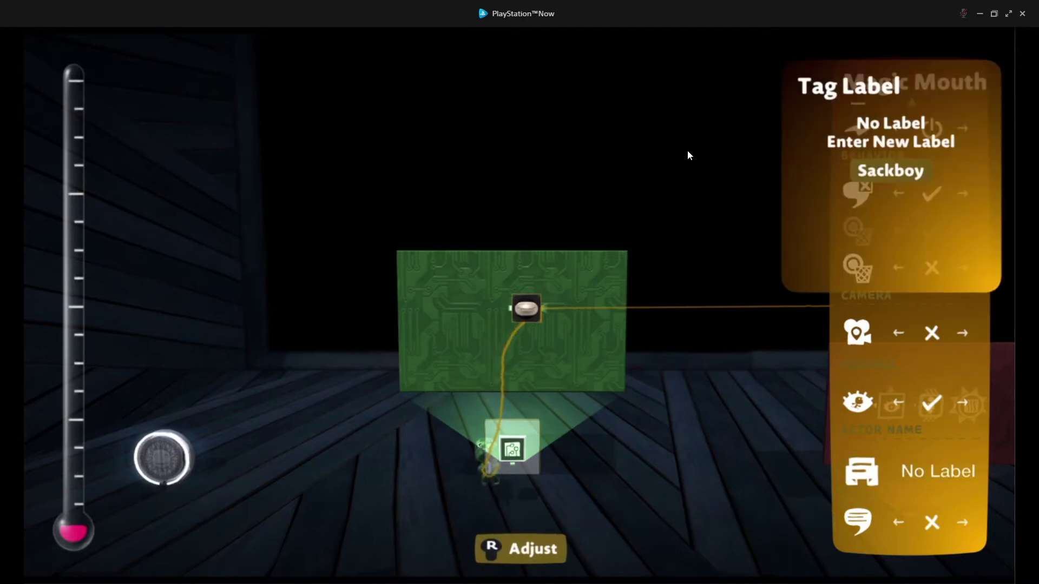
key("Return")
key("Down")
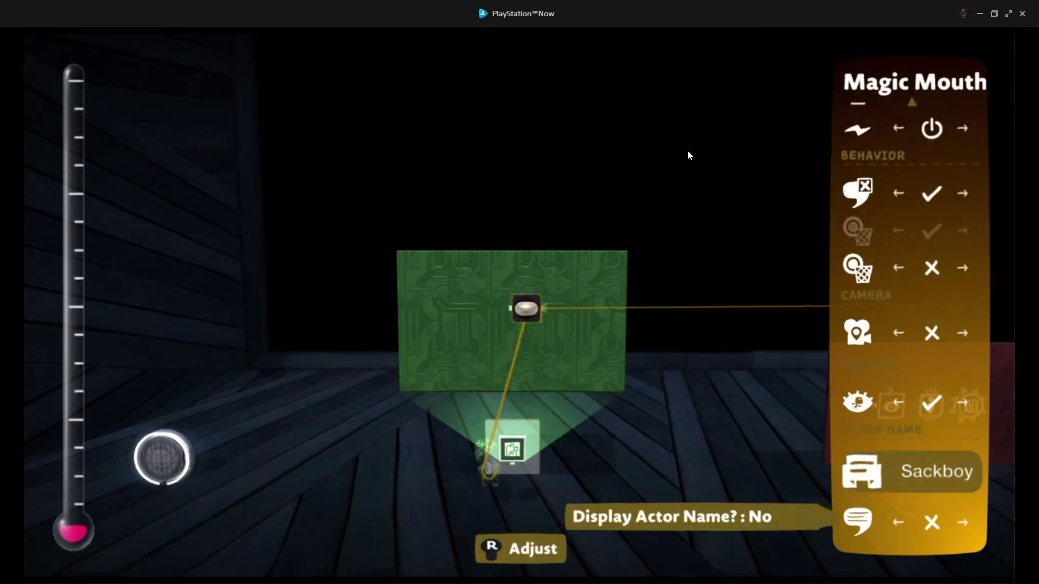
key("Right")
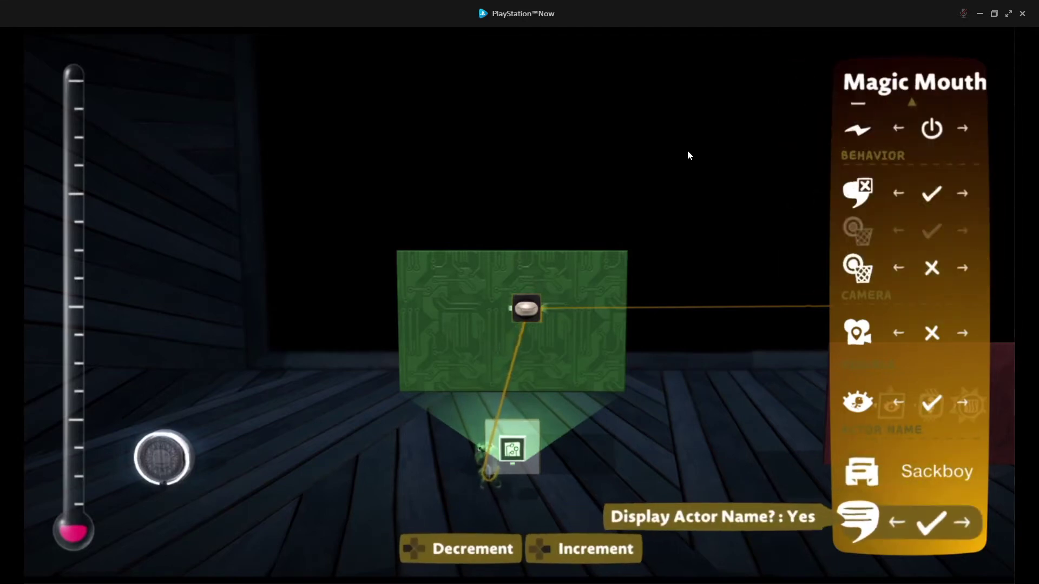
key("Escape")
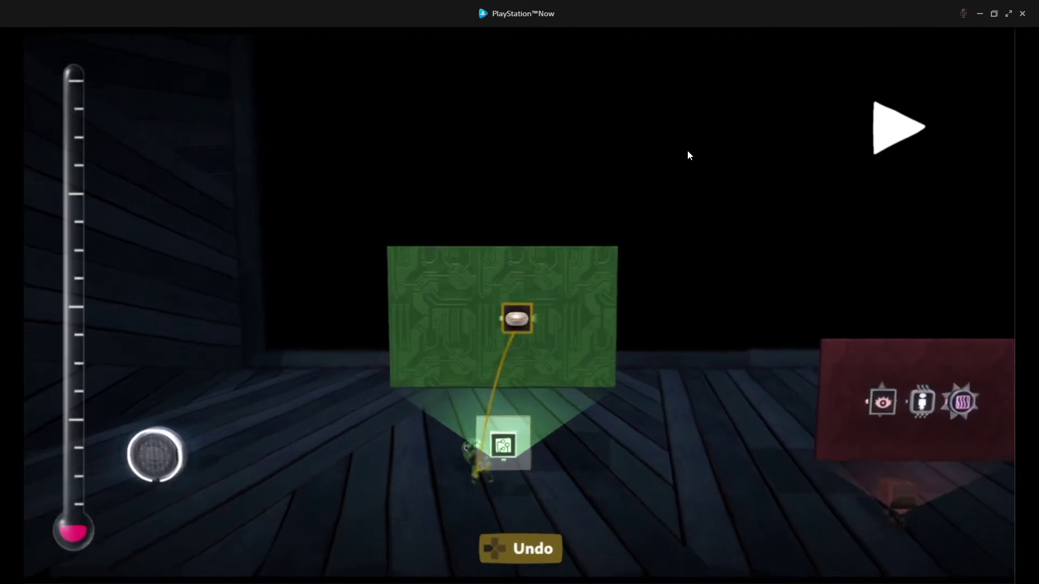
Step: Reopen the Magic Mouth's settings and go to its Speech text
key("BackSpace")
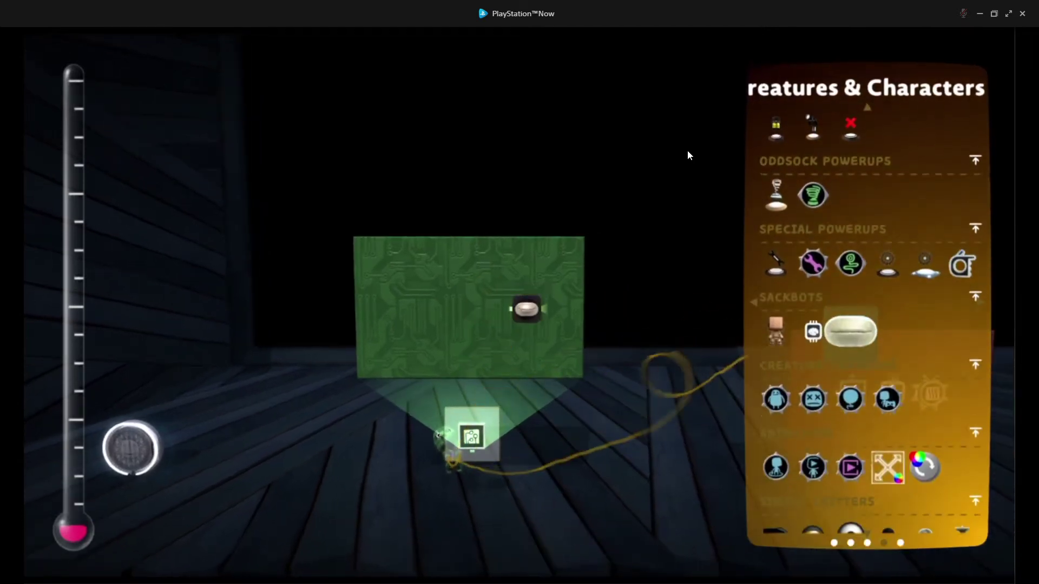
key("BackSpace")
key("BackSpace")
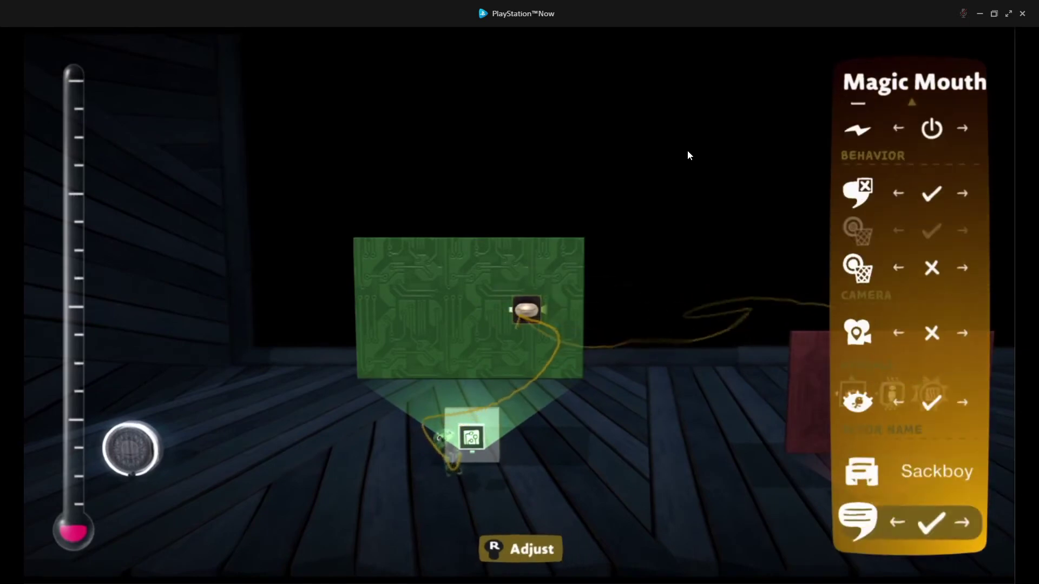
key("Up")
key("Up")
key("Up")
key("Up")
key("Up")
key("Up")
key("Up")
key("Up")
key("Up")
key("Up")
key("Up")
key("Up")
key("Up")
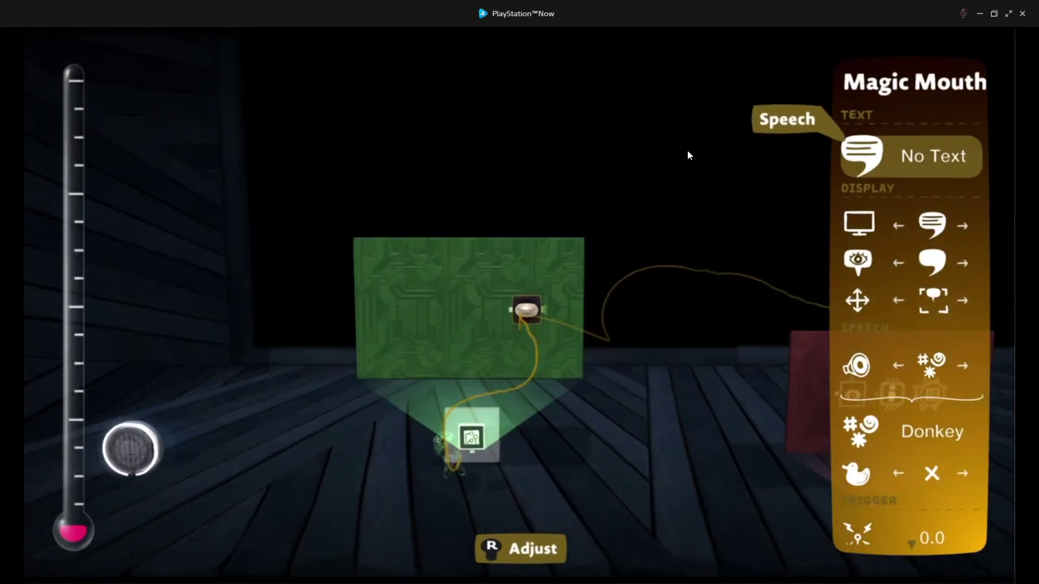
Step: Enter "I'm a donkey" as the Magic Mouth's speech text and close its settings
key("Return")
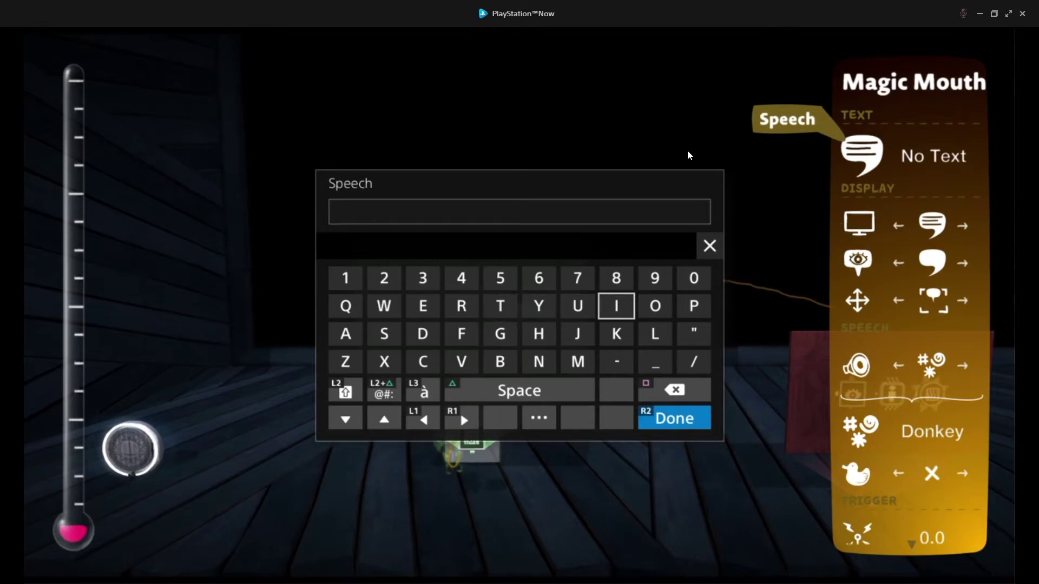
key("Return")
key("Down")
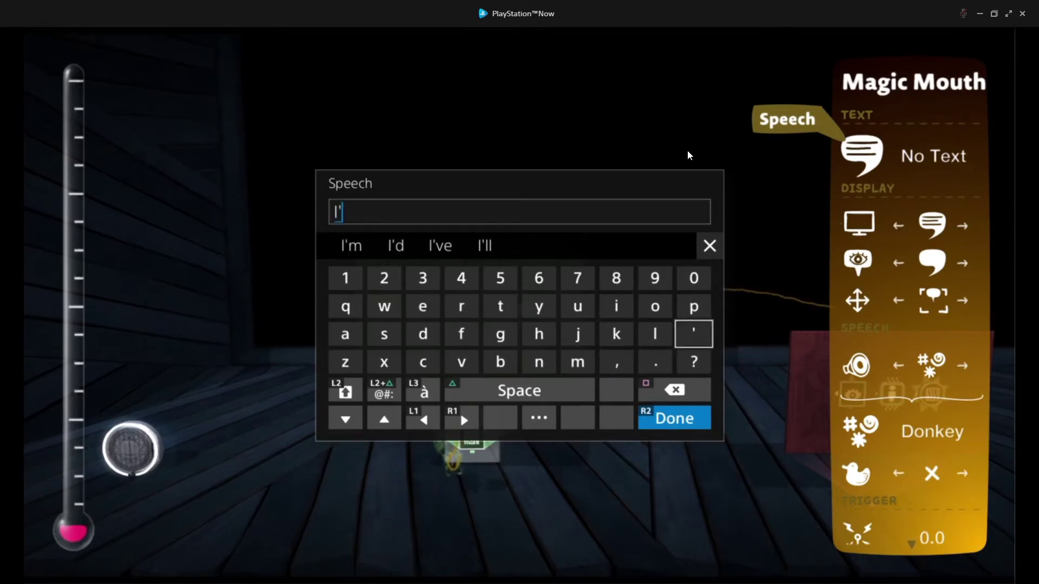
key("Return")
key("Left")
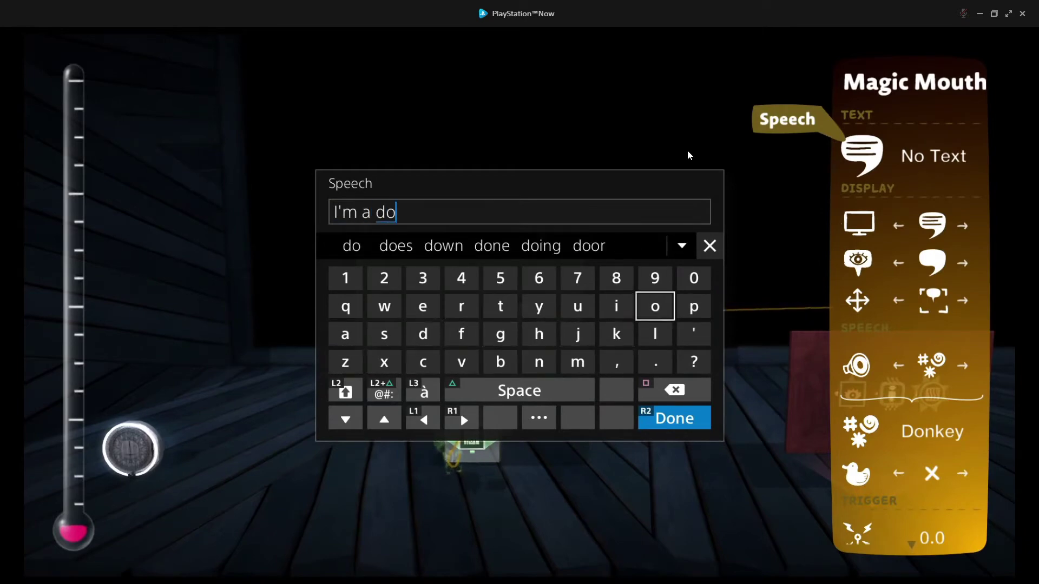
key("Down")
key("Return")
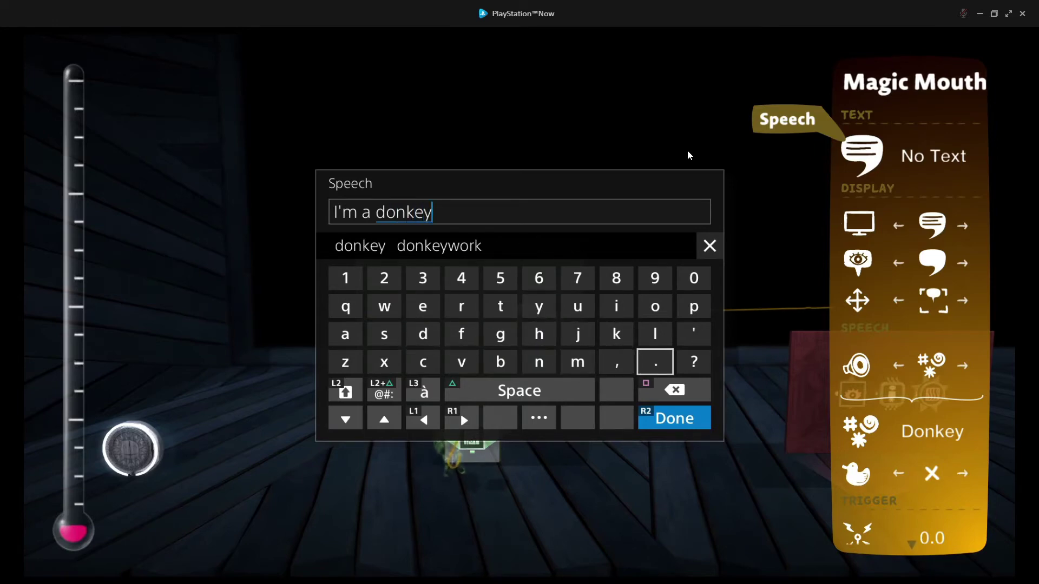
key("Return")
key("Escape")
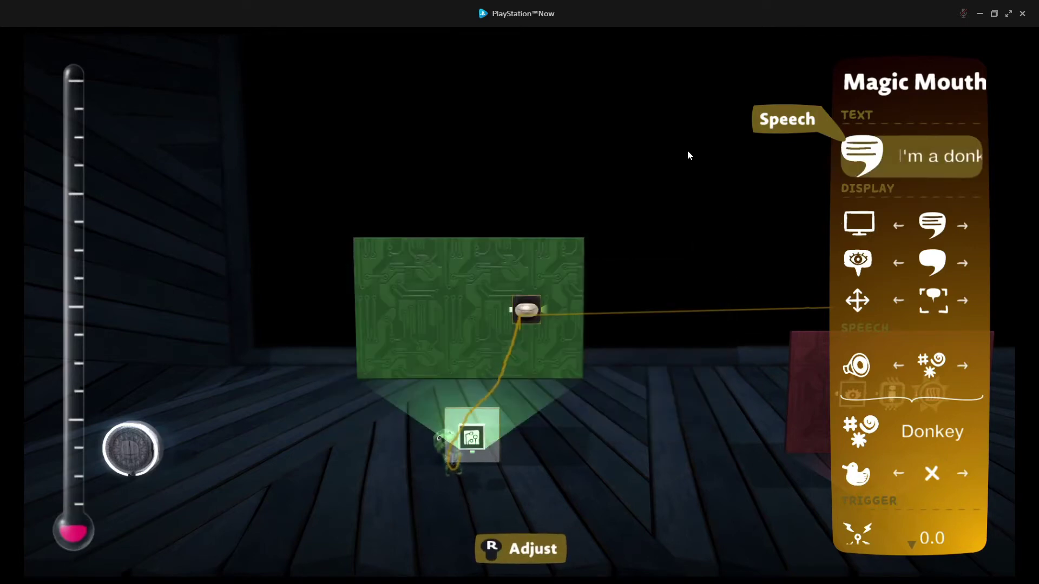
key("Down")
key("Escape")
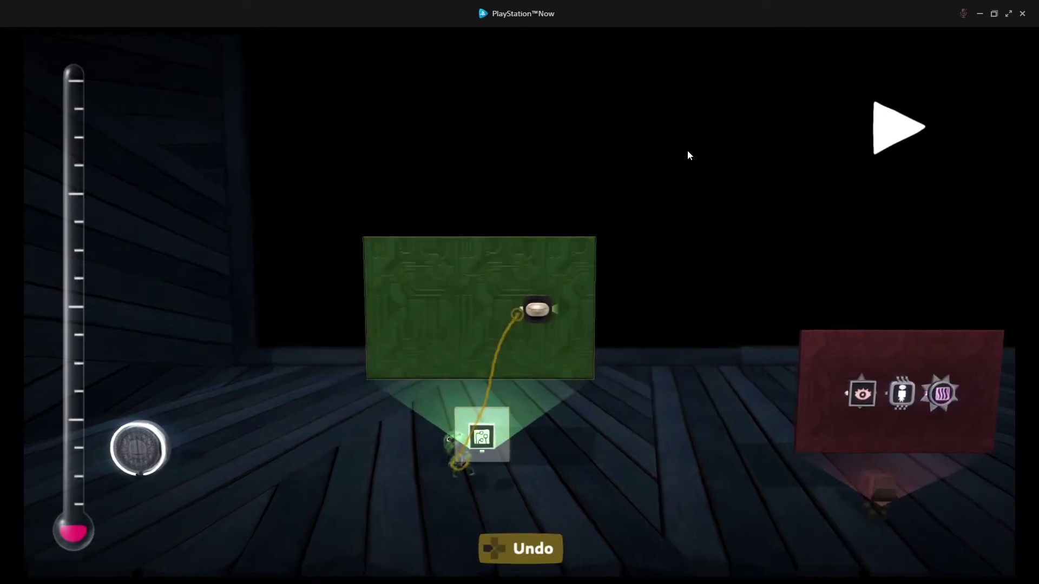
Step: Take the pointing-hand selector from the Logic gadgets for use on the green circuit board
key("BackSpace")
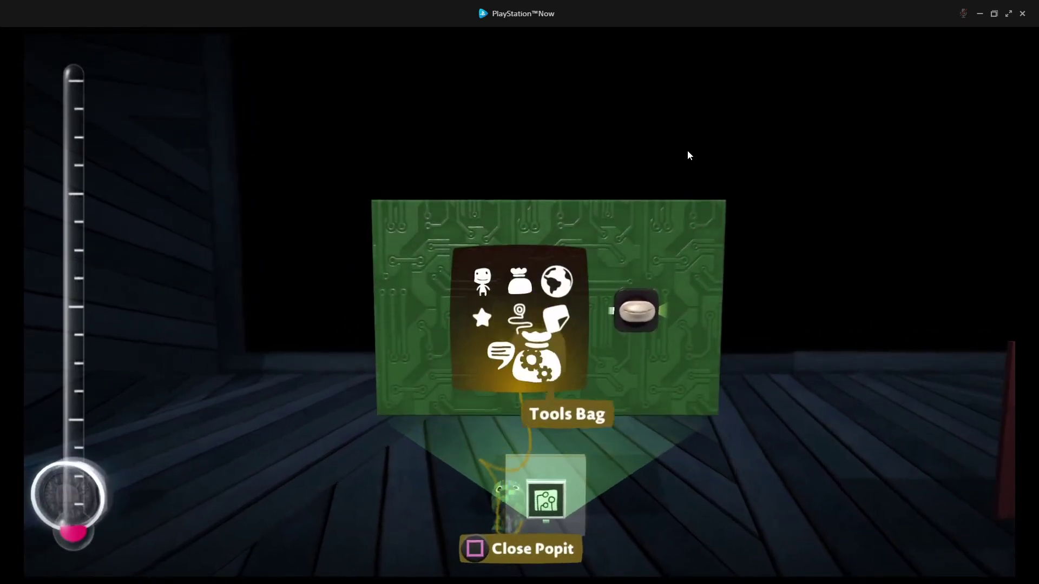
key("Return")
key("Up")
key("Up")
key("Up")
key("Left")
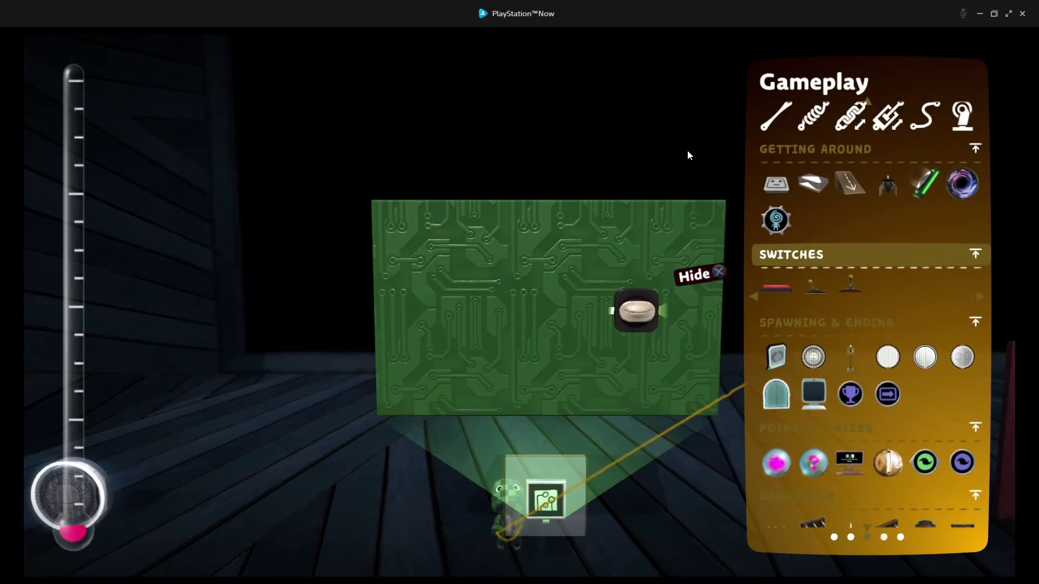
key("Left")
key("Up")
key("Up")
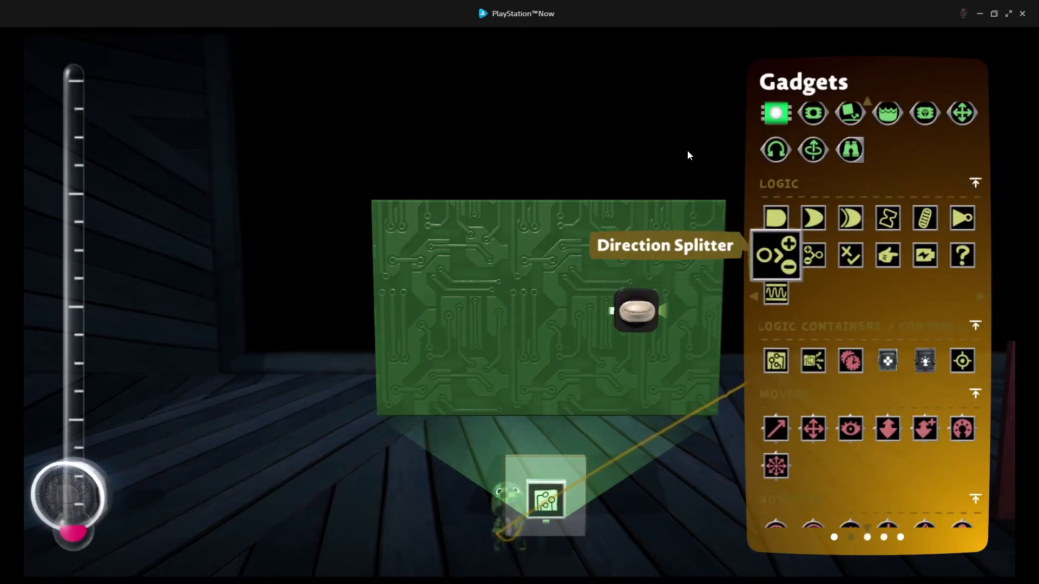
key("Up")
key("Right")
key("Right")
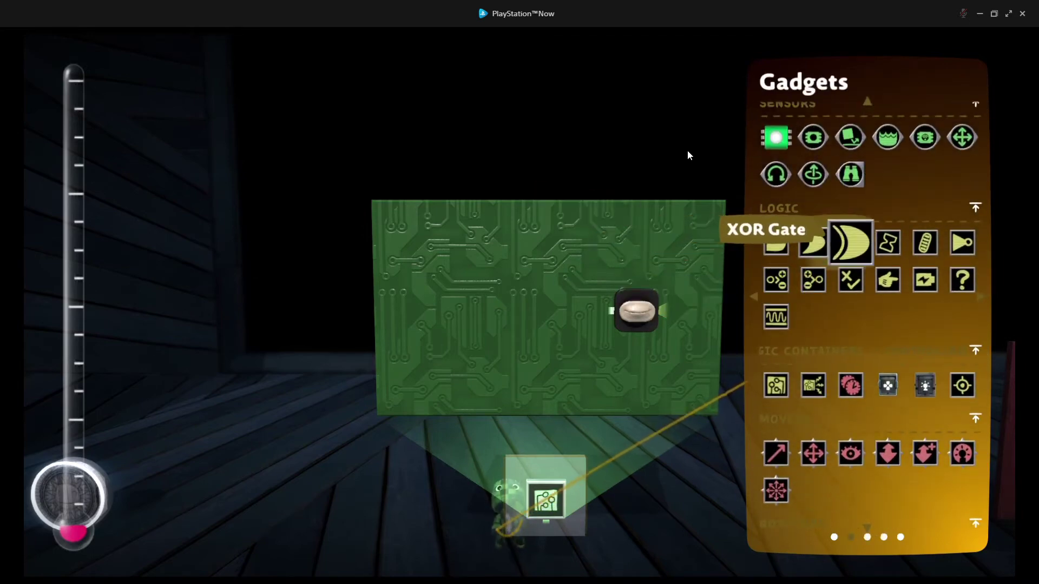
key("Right")
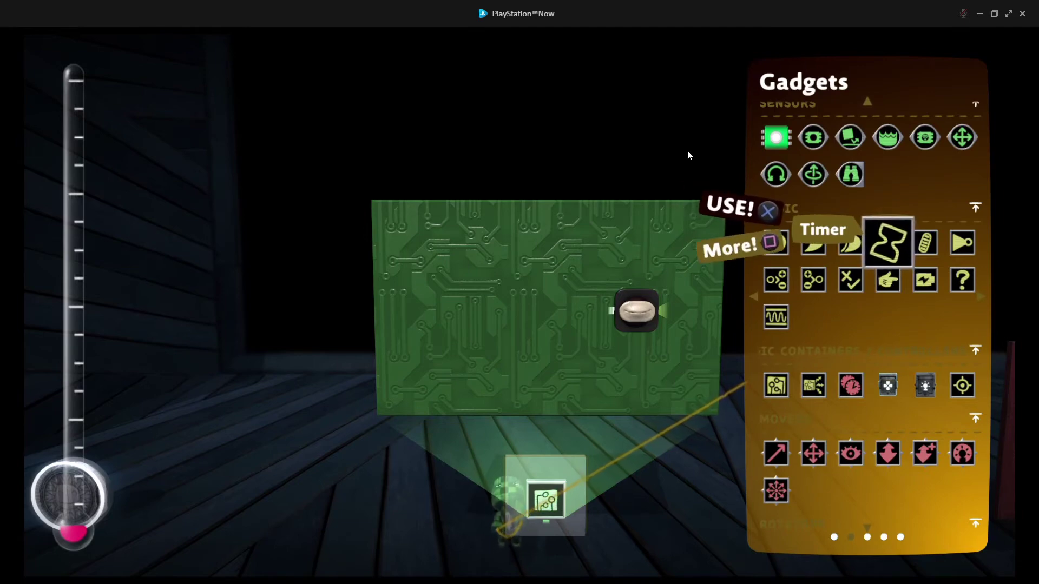
key("Down")
key("Return")
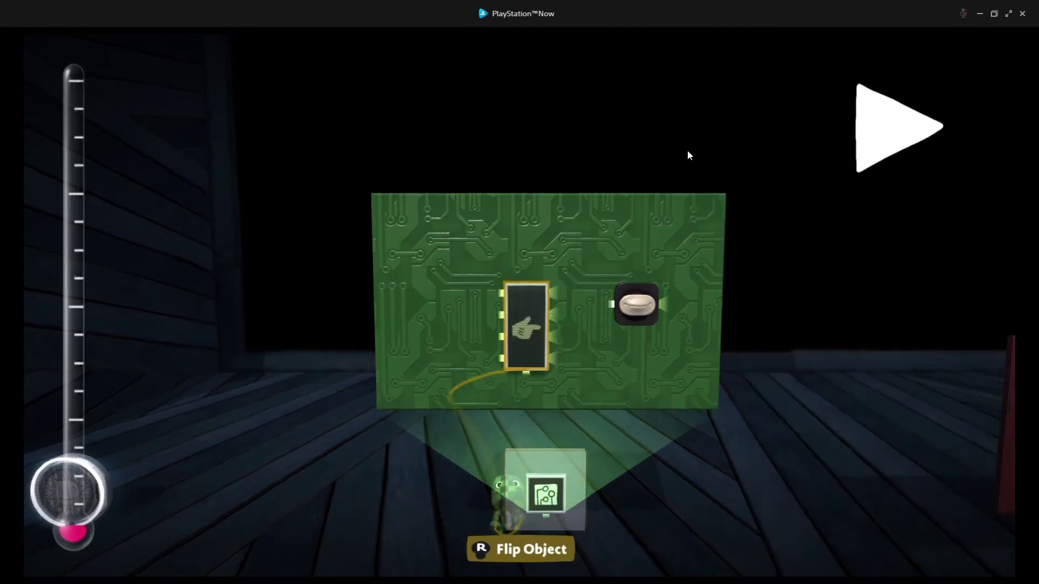
Step: Place the selector beside the Magic Mouth on the circuit board and reduce it to two ports
key("Return")
key("Left")
key("Left")
key("Escape")
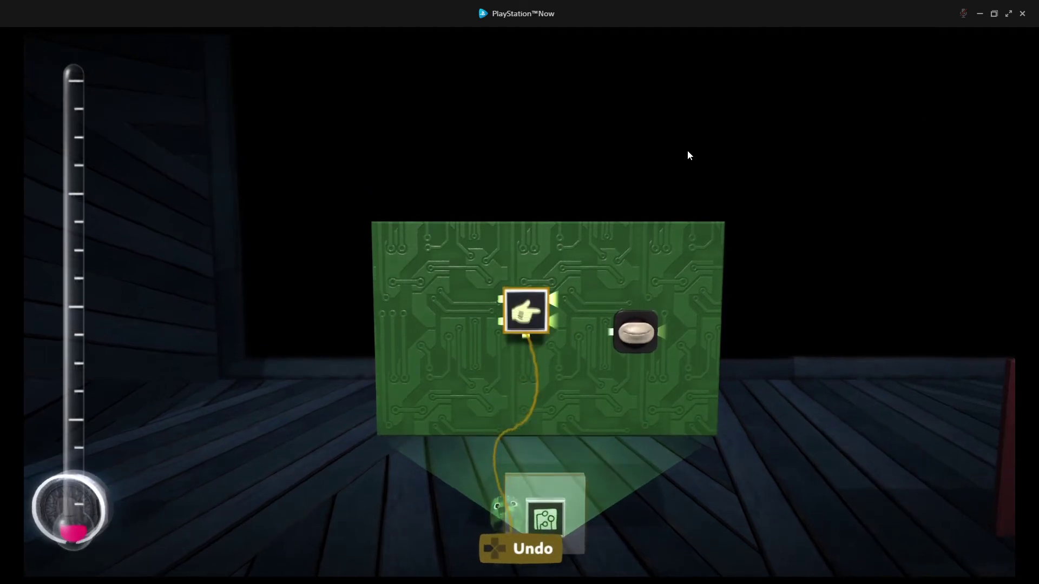
Step: Add a Timer from the Logic gadgets to the circuit board, below the selector
key("space")
key("Up")
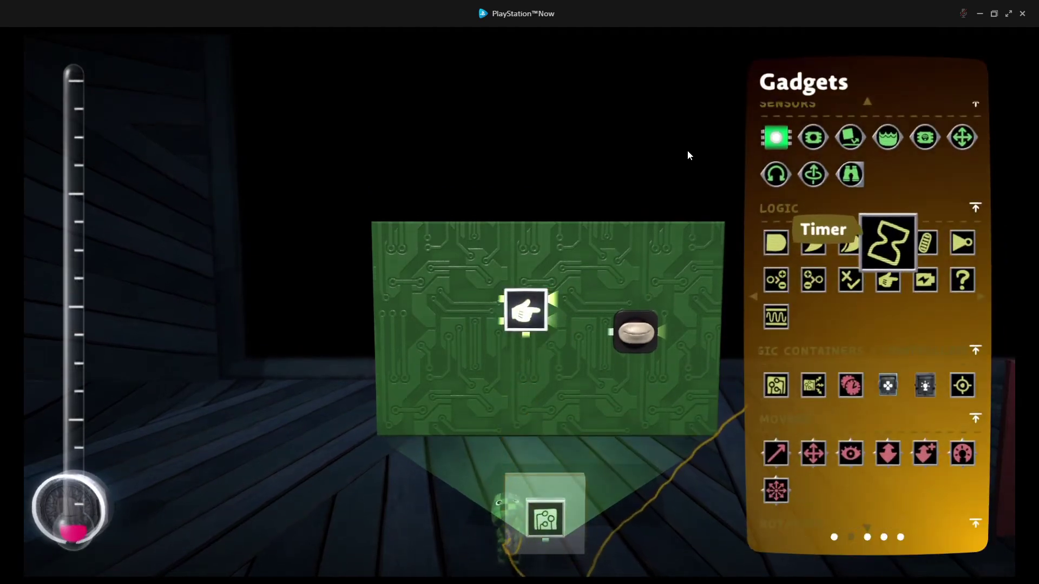
key("Return")
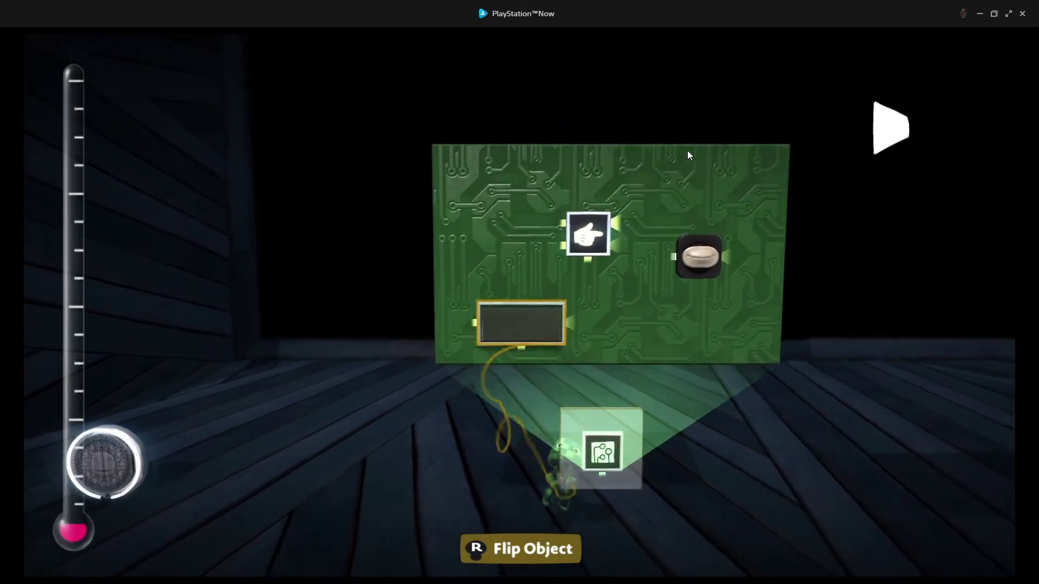
key("Return")
key("space")
Step: Set the Timer's target time to 4.0 seconds and close its settings
key("Escape")
key("Escape")
key("Escape")
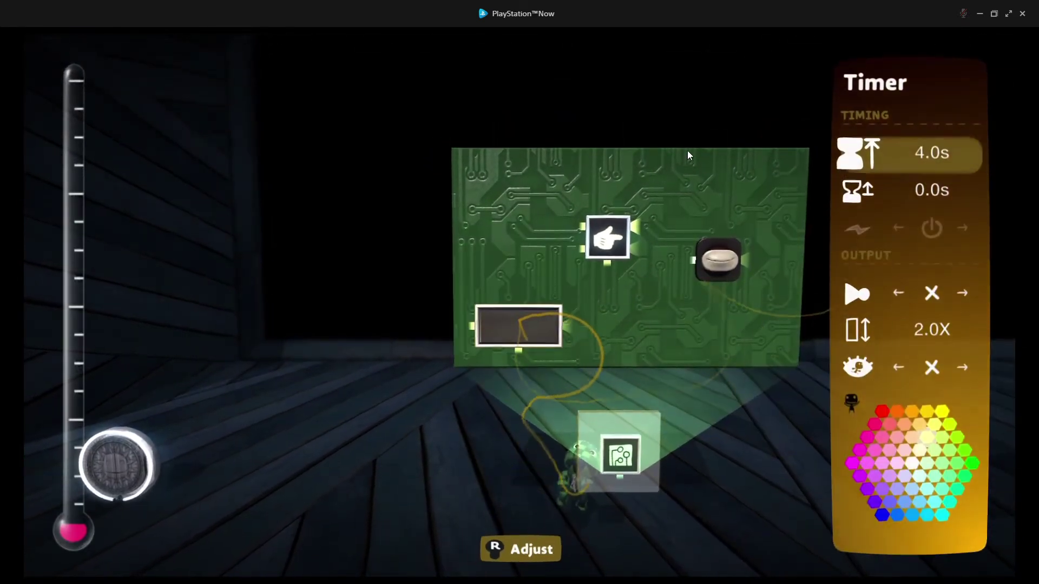
key("Down")
key("Down")
key("Right")
key("Right")
key("Escape")
Step: Take the Player Sensor from the Creature Sensors and place it in the circuit board's upper-left corner, above the Timer
key("space")
key("Down")
key("Return")
key("Up")
key("Up")
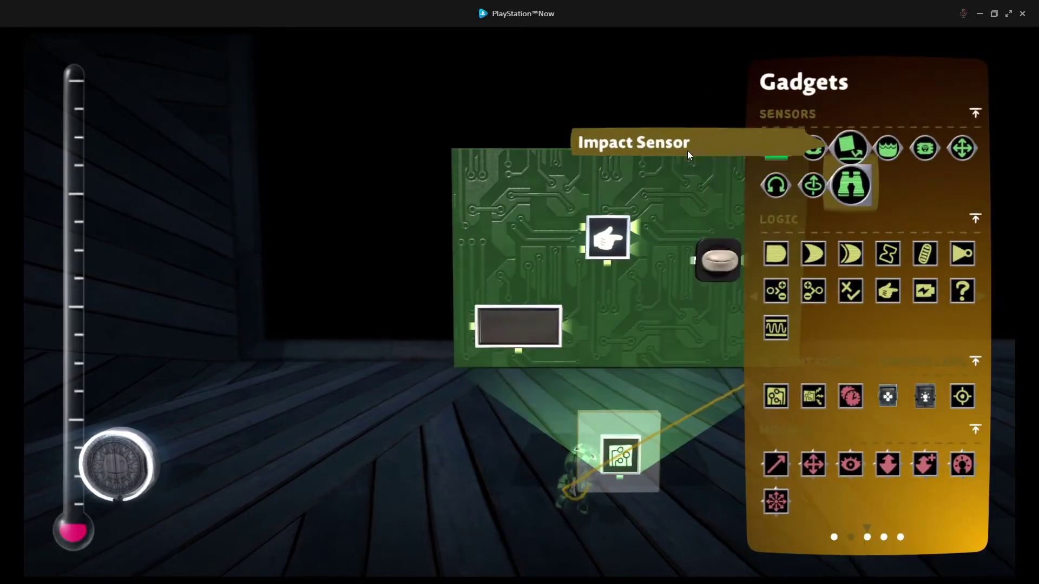
key("Right")
key("Page_Down")
key("Page_Down")
key("Up")
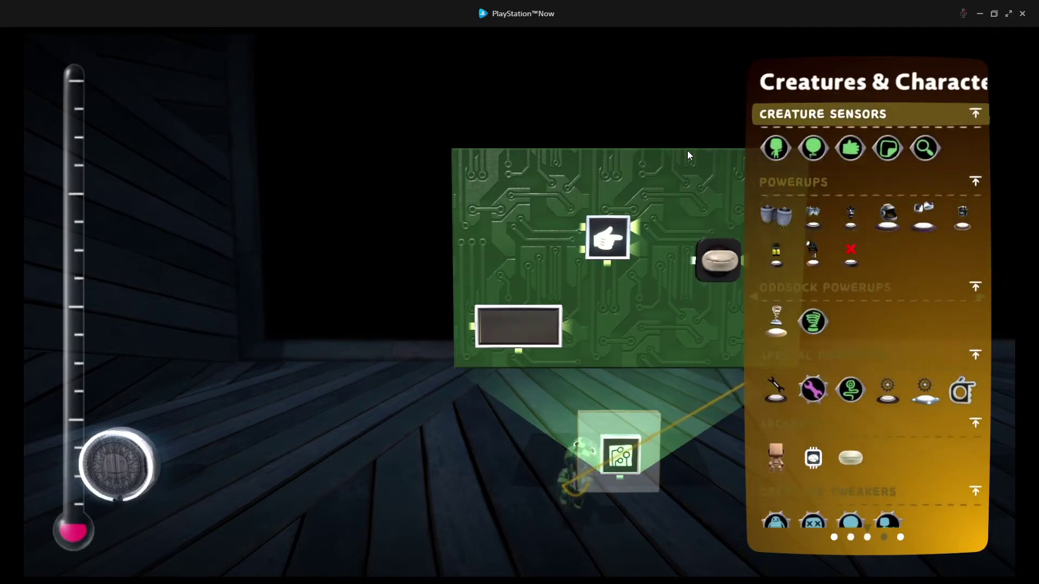
key("Left")
key("Return")
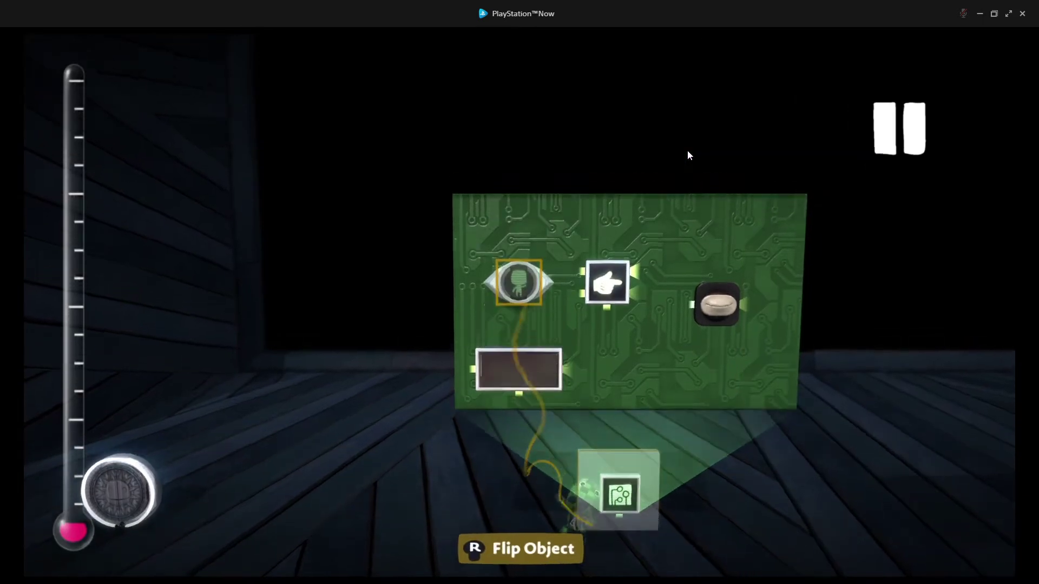
key("Up")
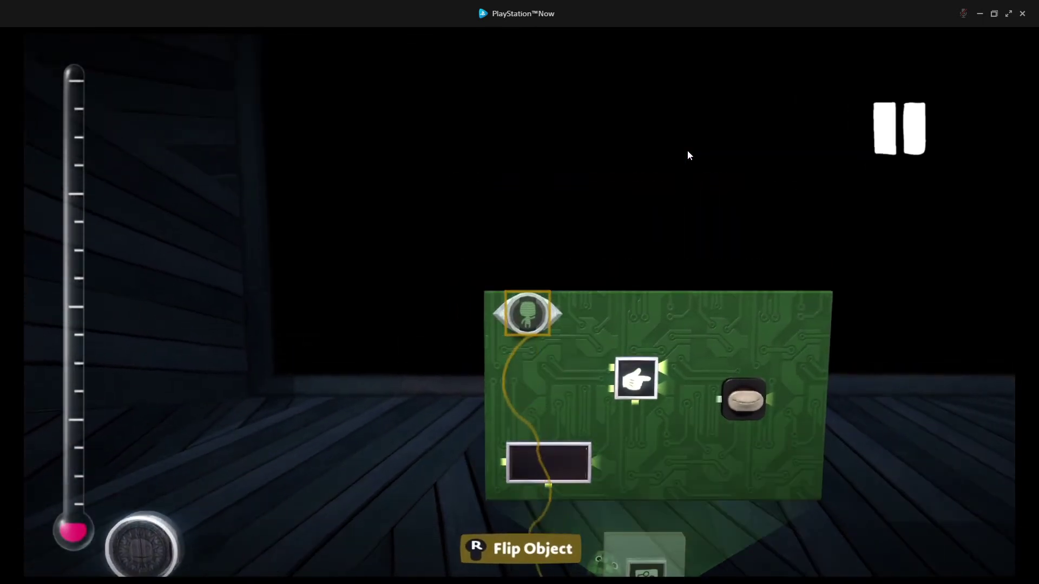
key("Return")
Step: Set the Player Sensor's maximum detection range to 29.0 and close its settings
key("BackSpace")
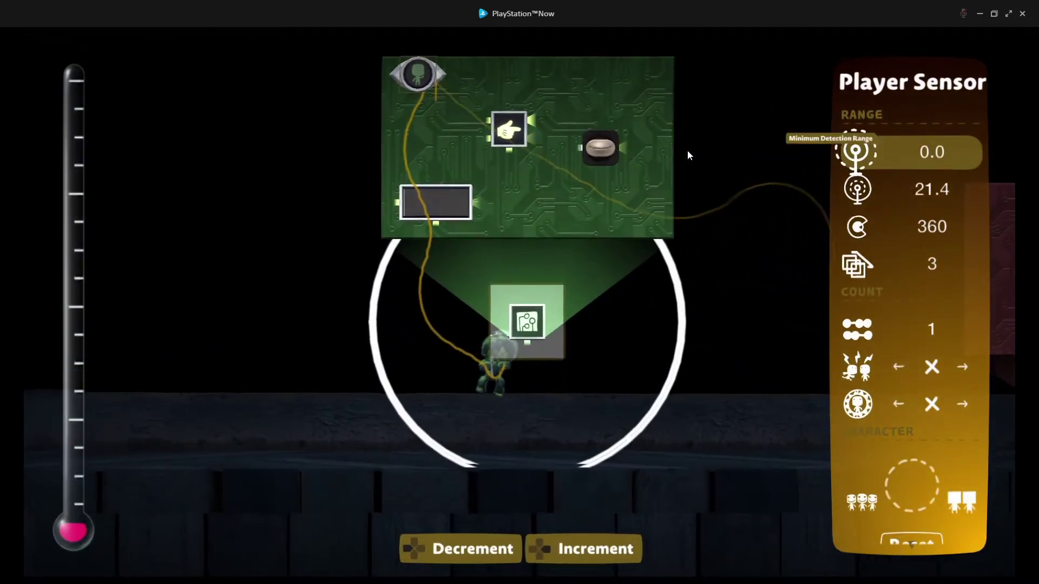
key("Down")
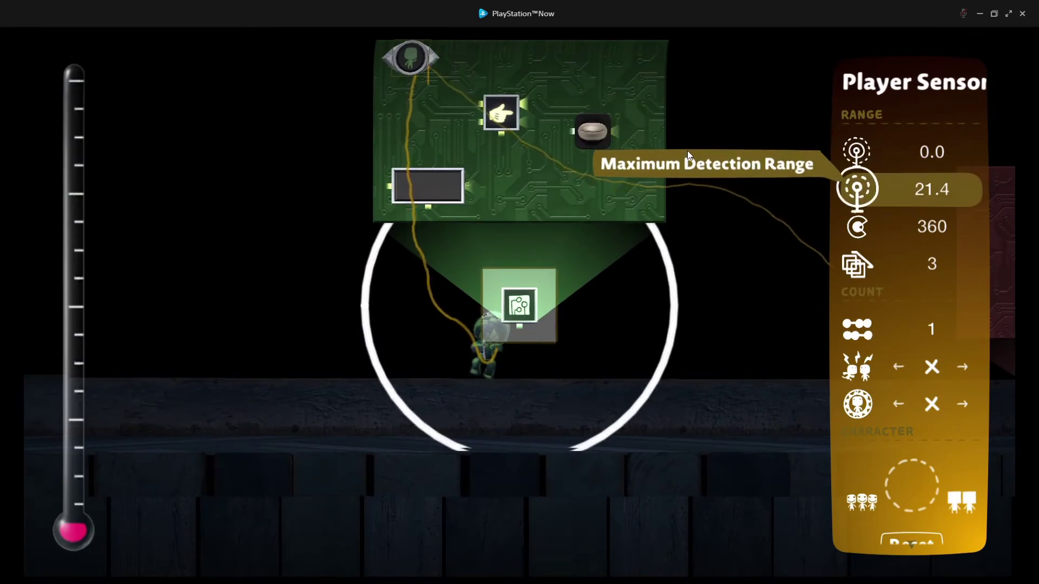
key("Right")
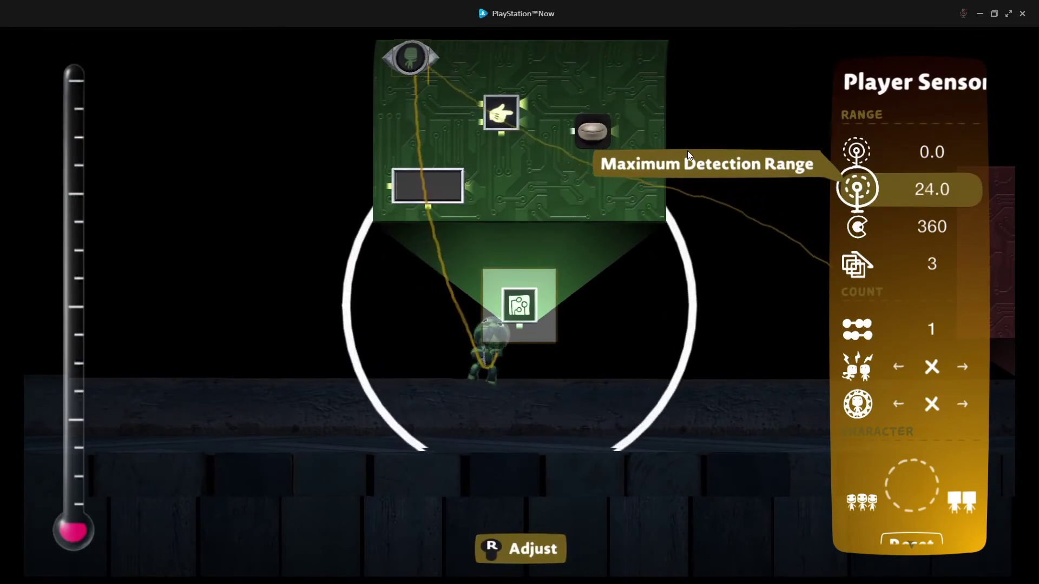
key("Left")
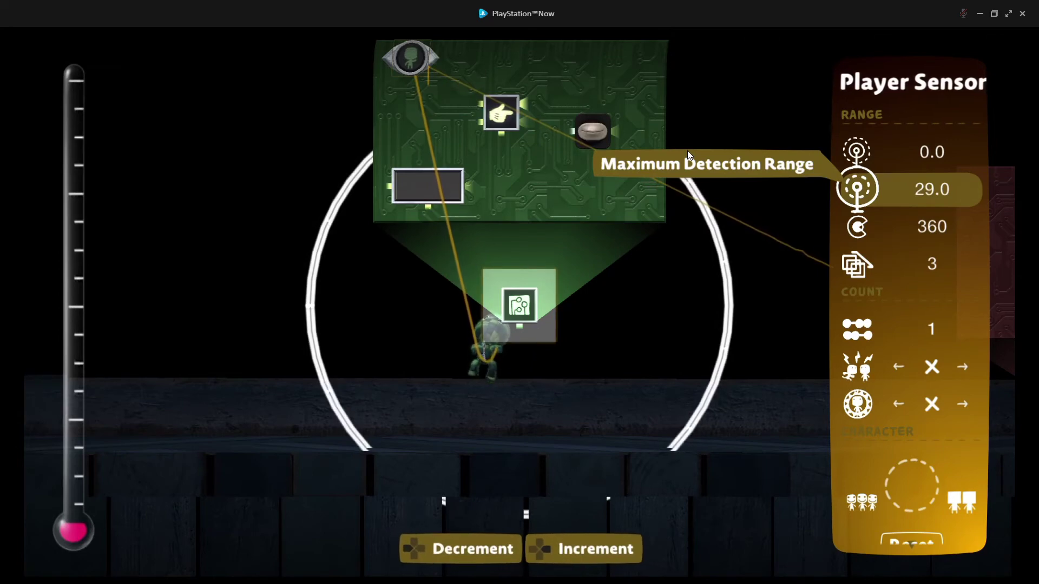
key("Escape")
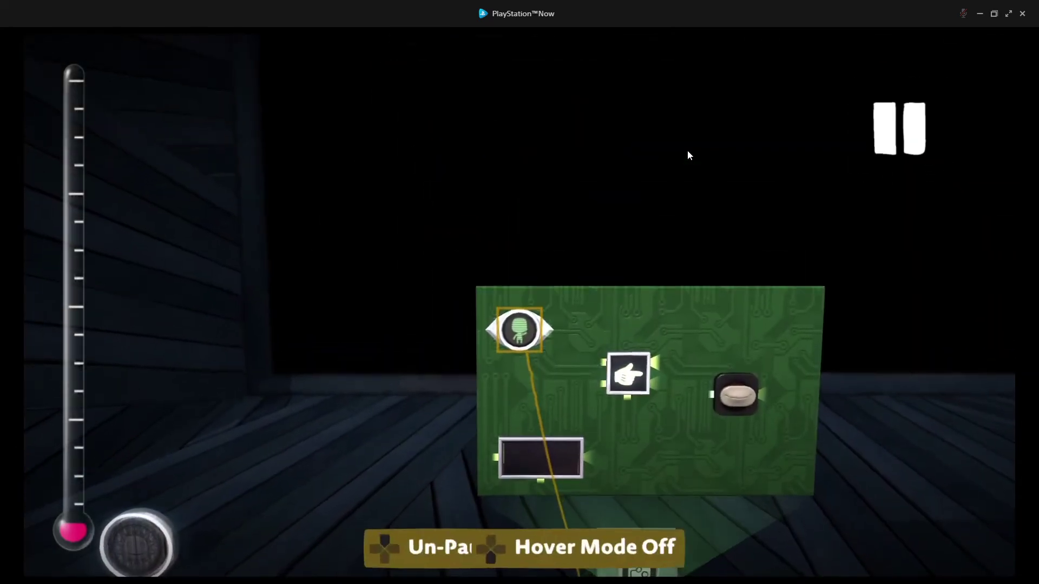
Step: Place an AND Gate from the Logic gadgets on the circuit board, between the Player Sensor and the selector
key("q")
key("Escape")
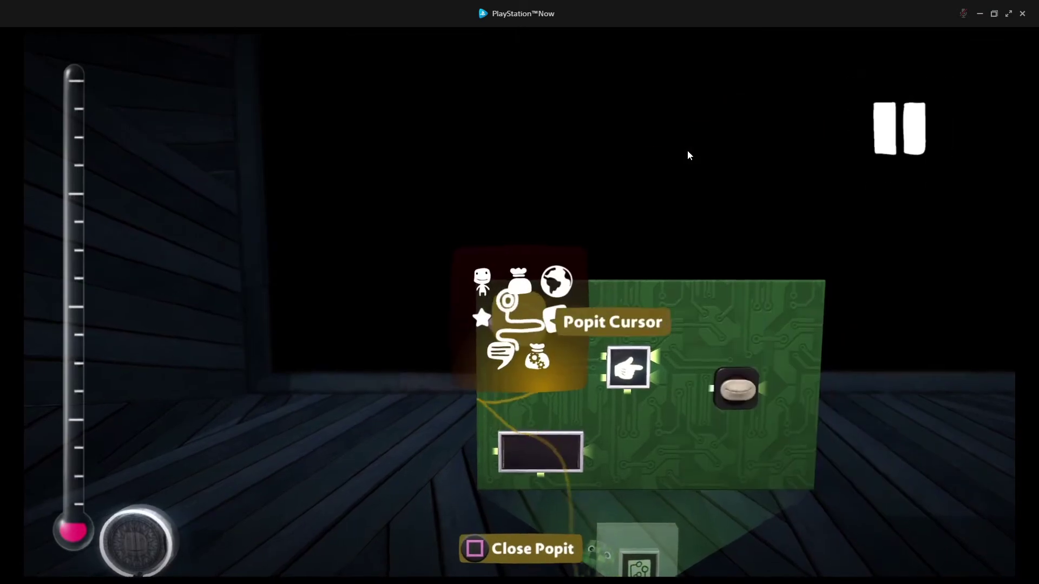
key("Escape")
key("Escape")
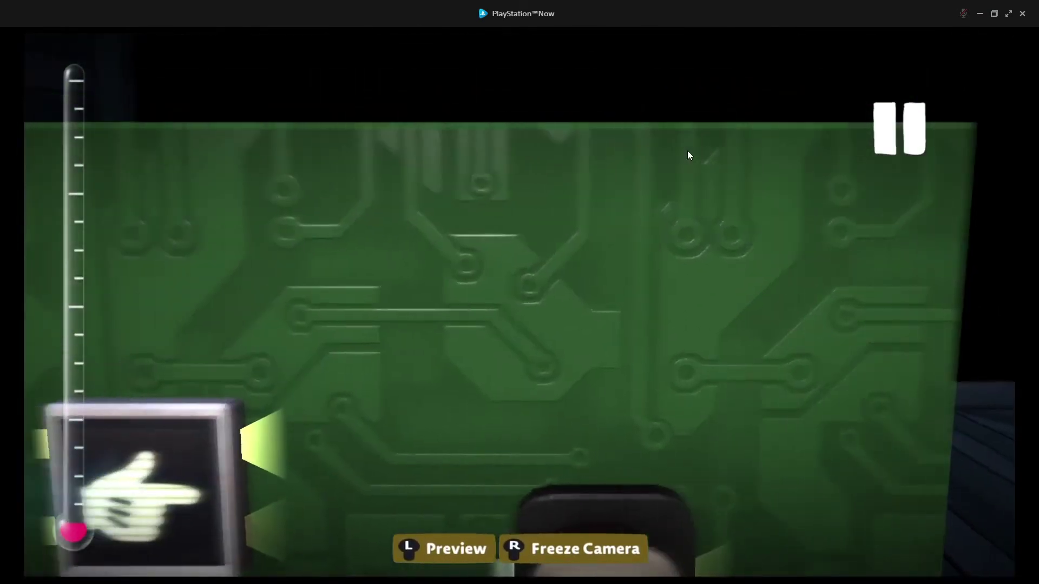
key("q")
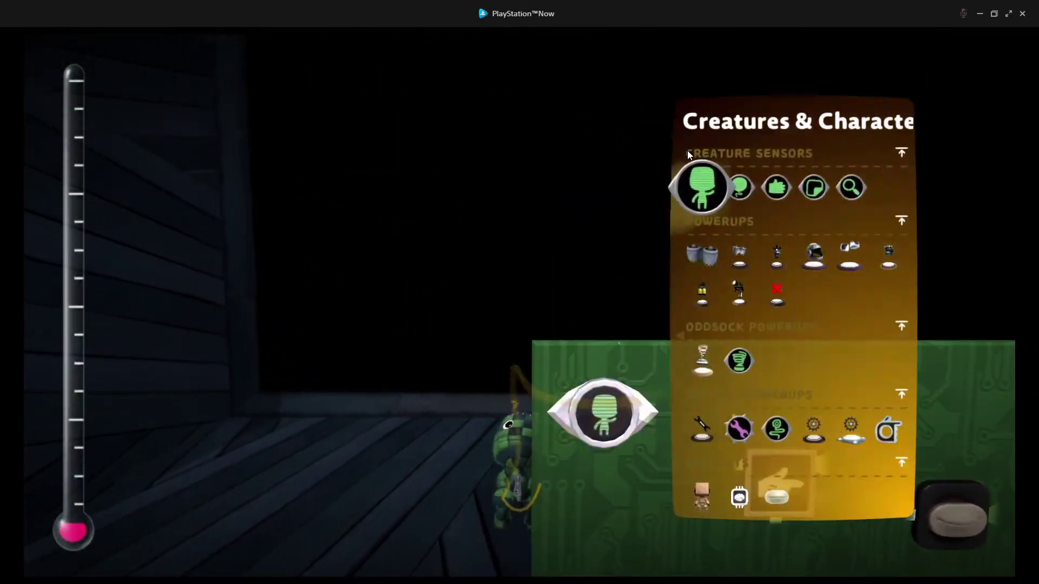
key("q")
key("q")
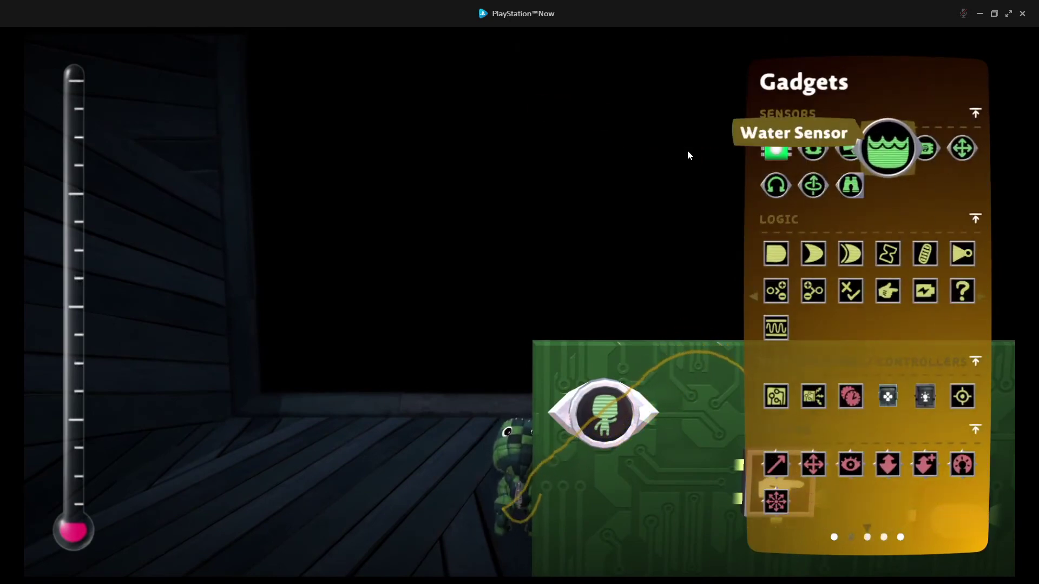
key("Down")
key("Down")
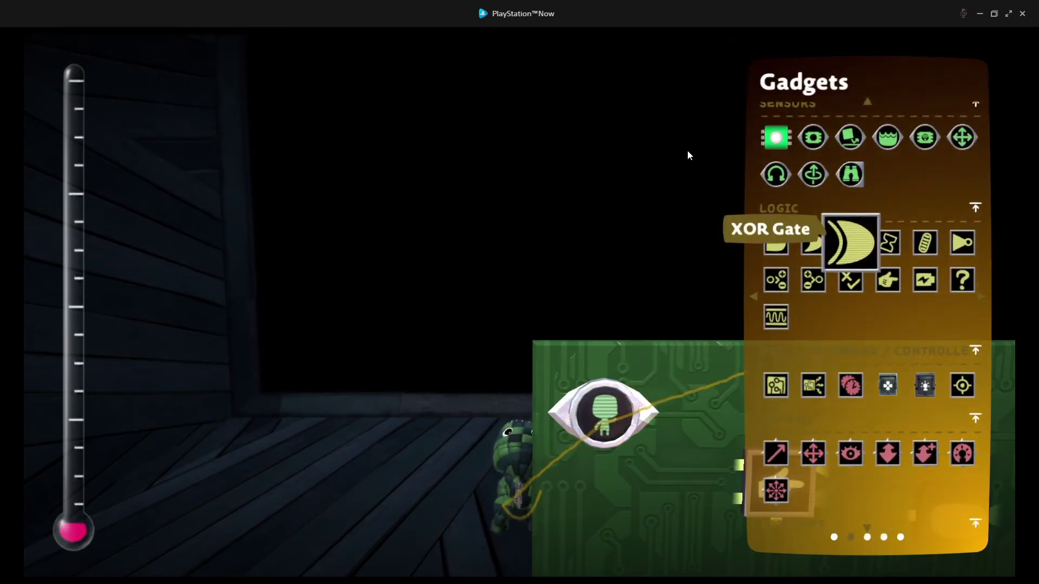
key("Return")
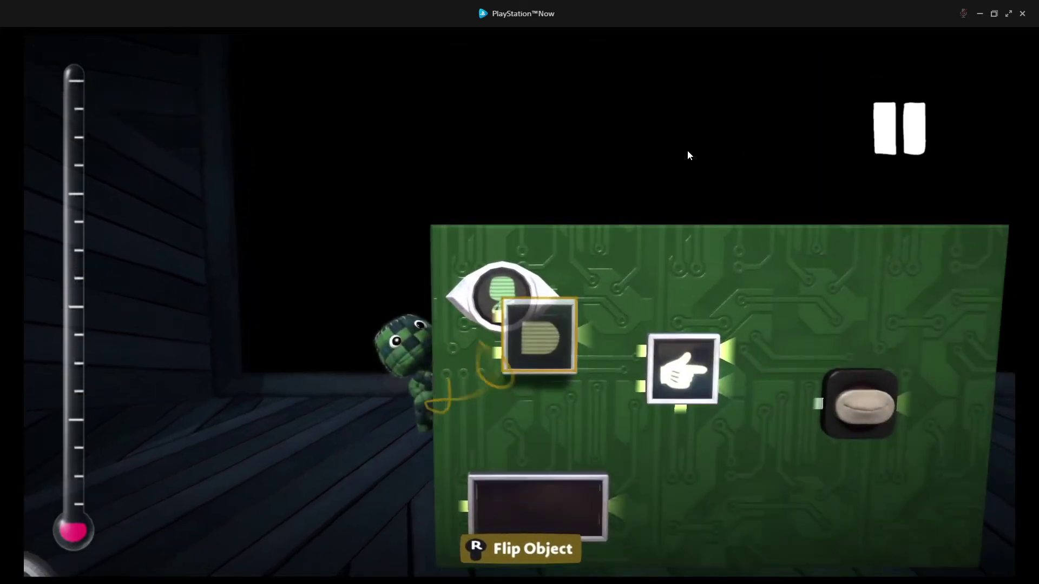
key("w")
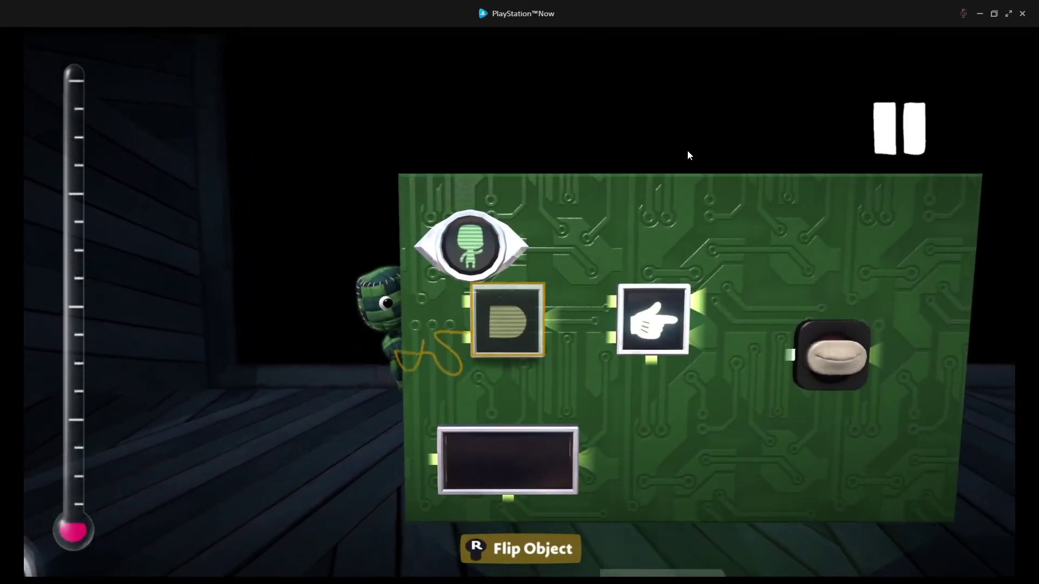
key("d")
key("q")
Step: Wire the Player Sensor to the AND Gate's lower input and the selector's first output to its upper input
key("w")
key("a")
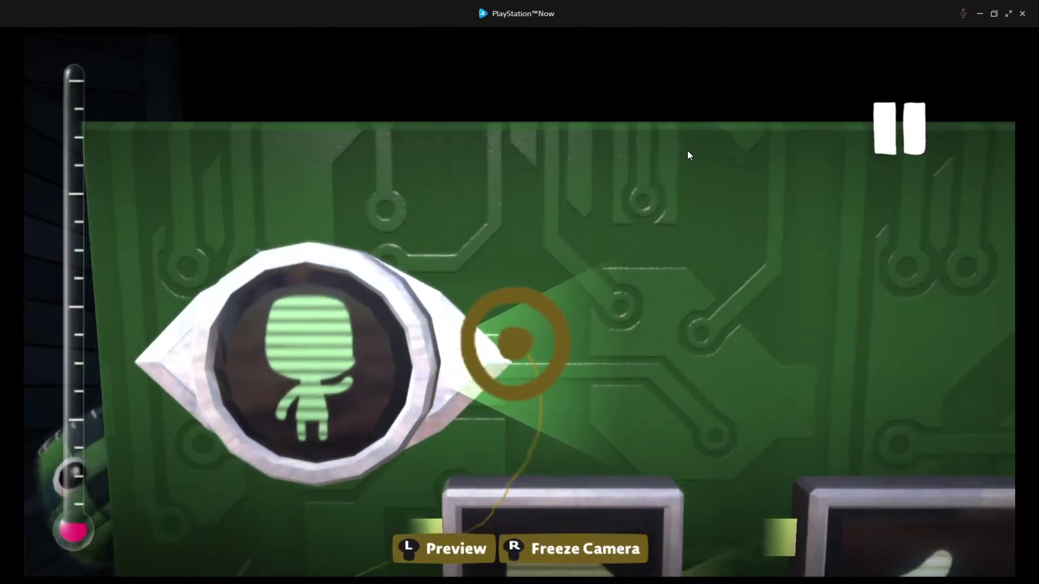
key("s")
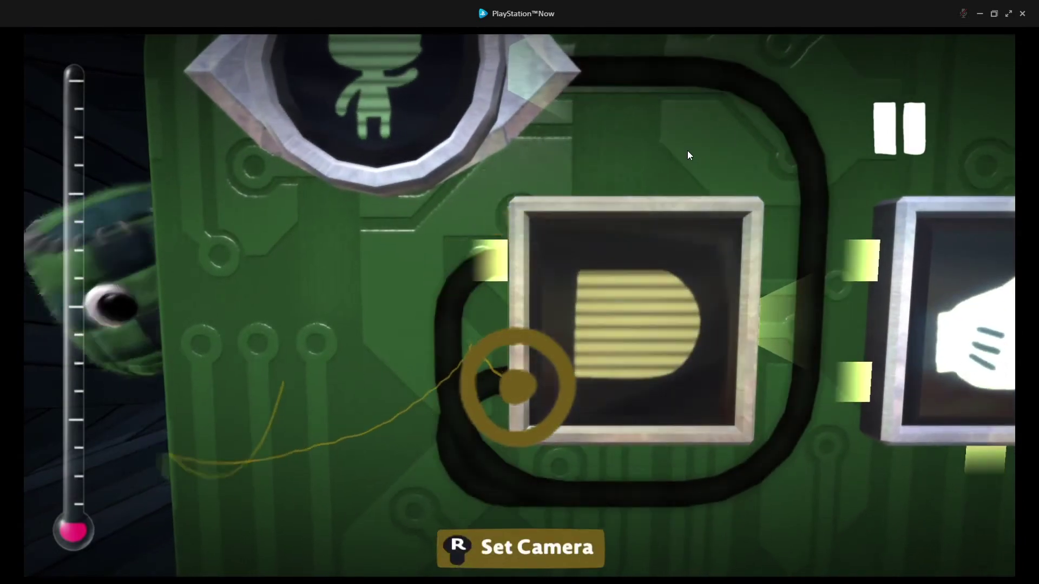
key("d")
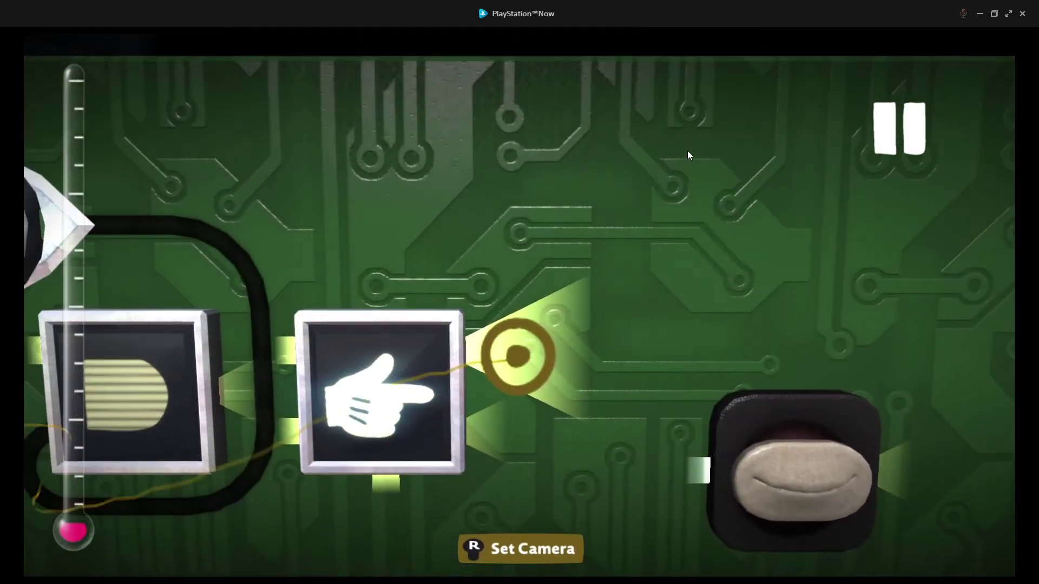
key("a")
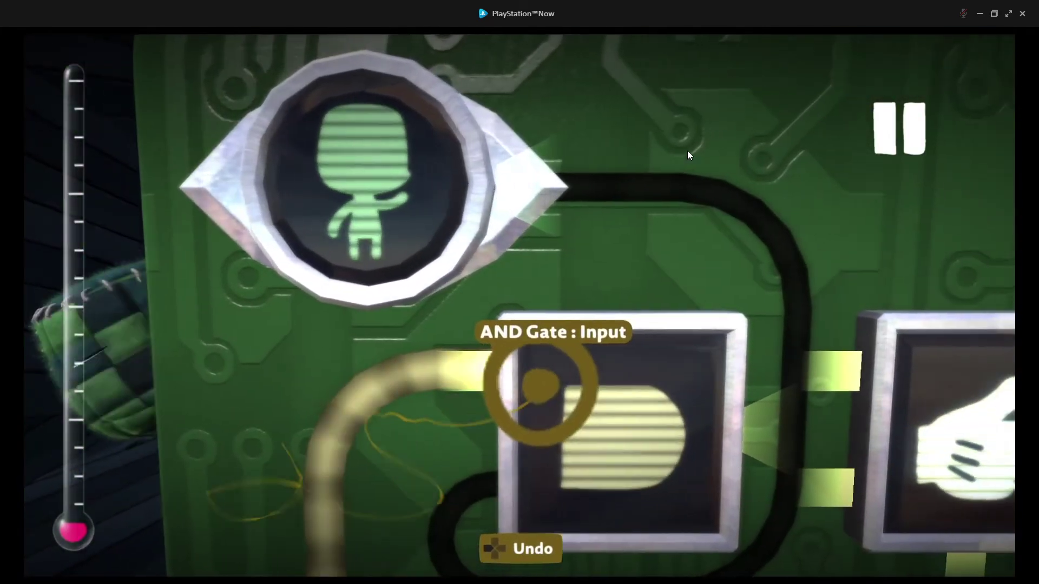
Step: Connect the AND Gate's output to the selector's second input, and selector output #2 to the Magic Mouth's input
key("d")
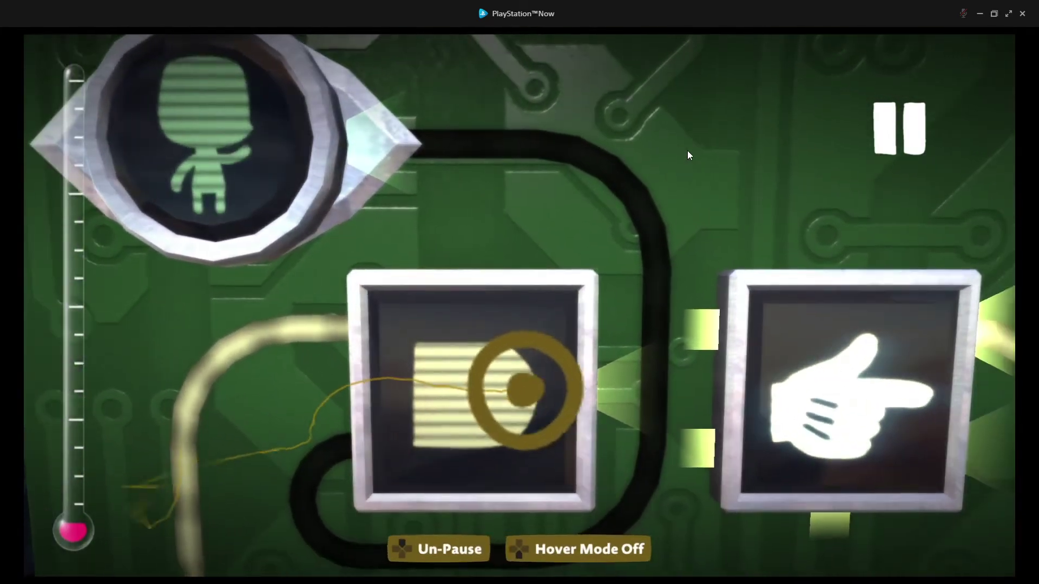
key("d")
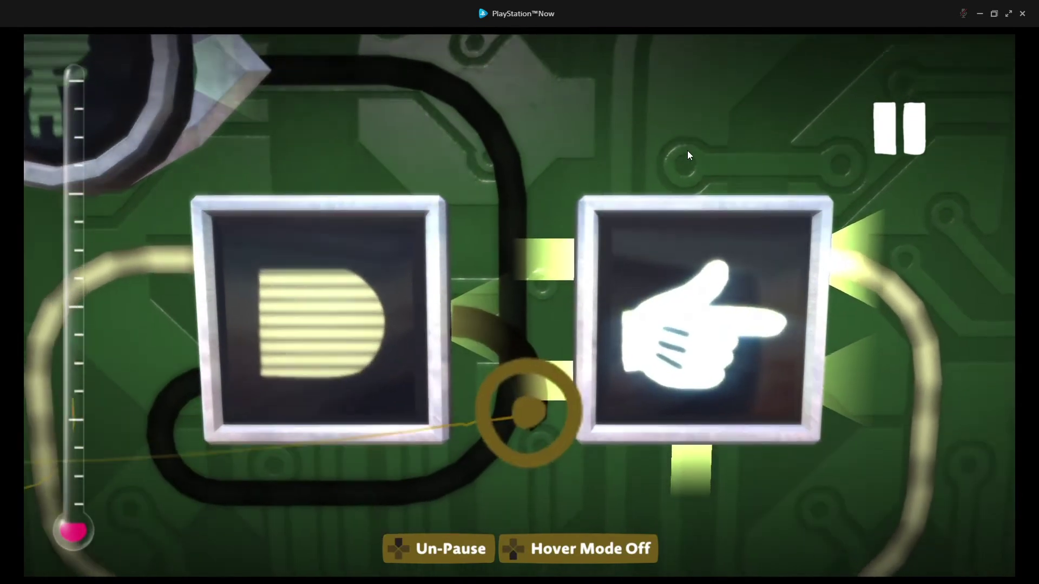
key("d")
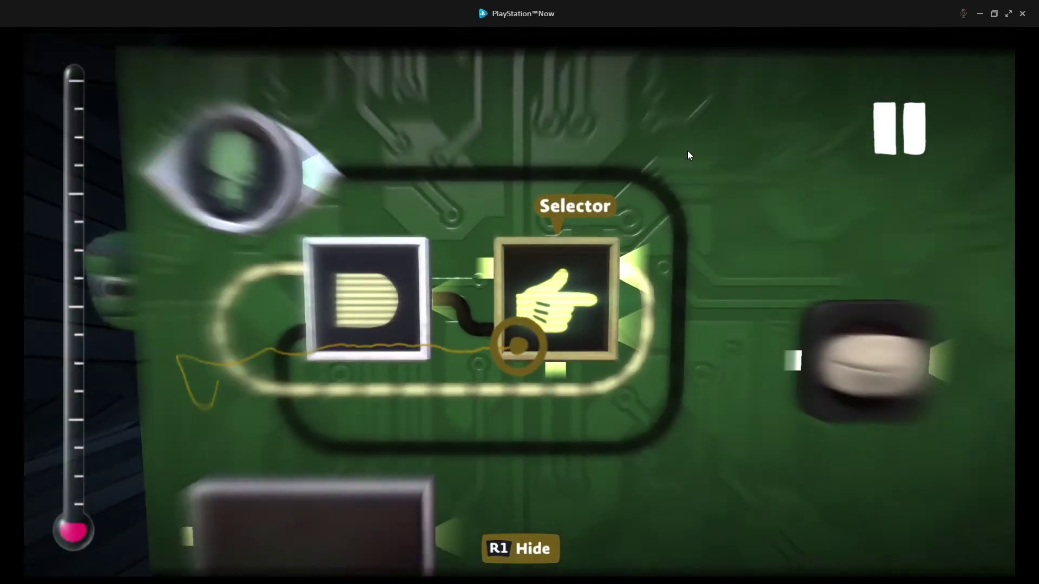
key("d")
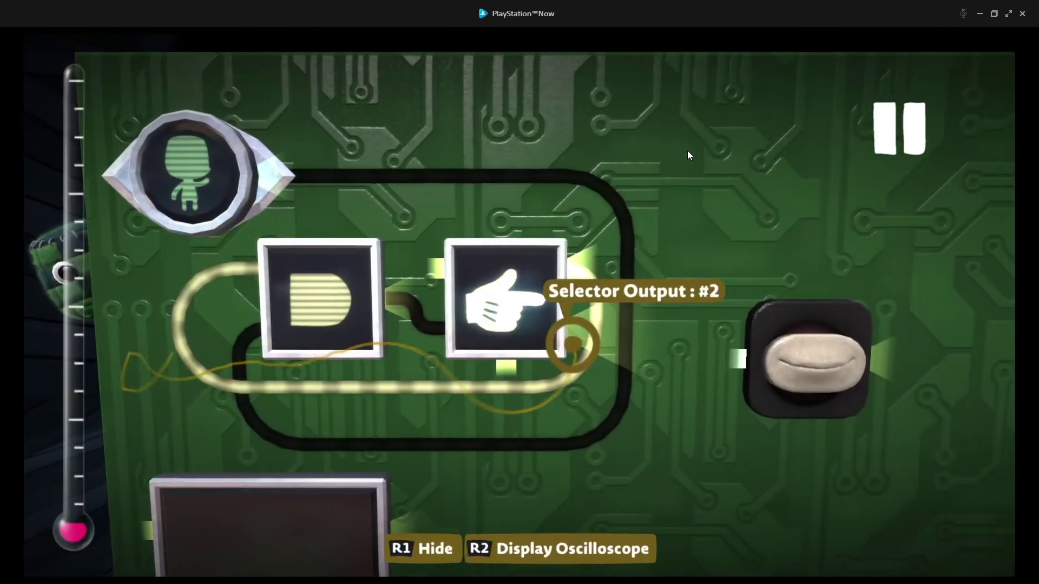
key("Return")
key("d")
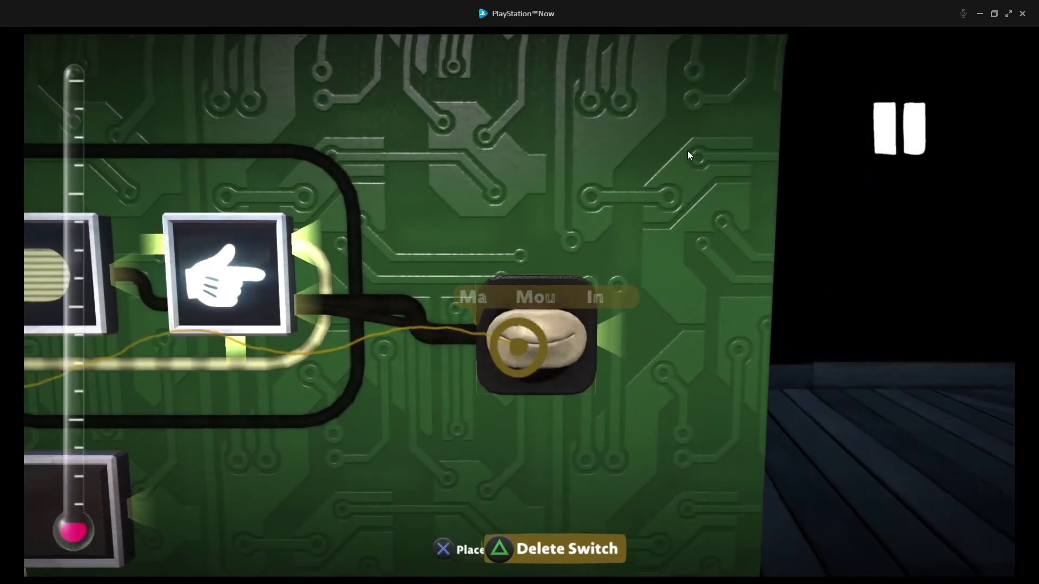
Step: Wire selector output #2 to the Timer's Start Count Up input and the Timer's output to its own Reset input
key("a")
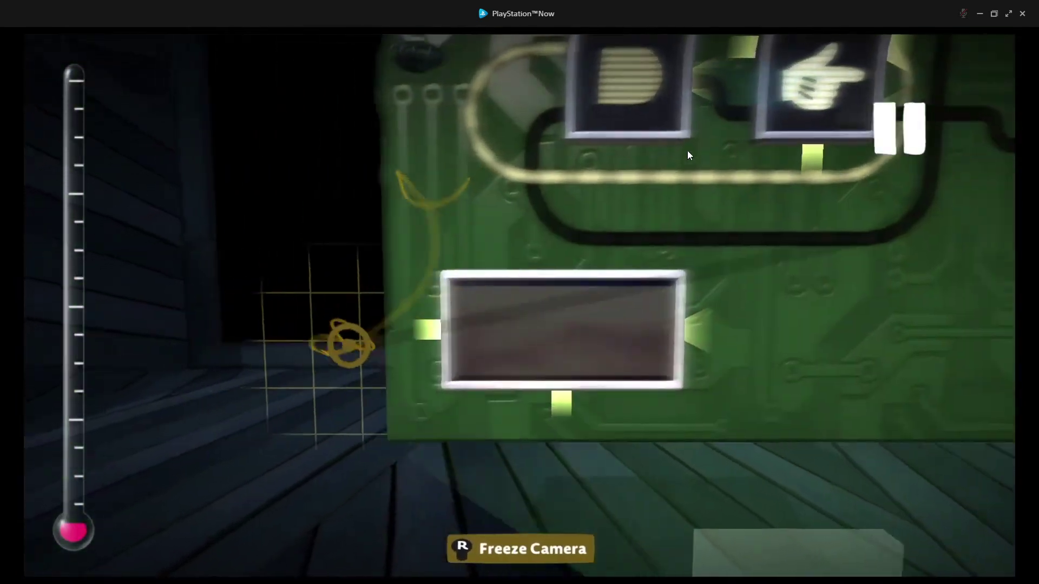
key("a")
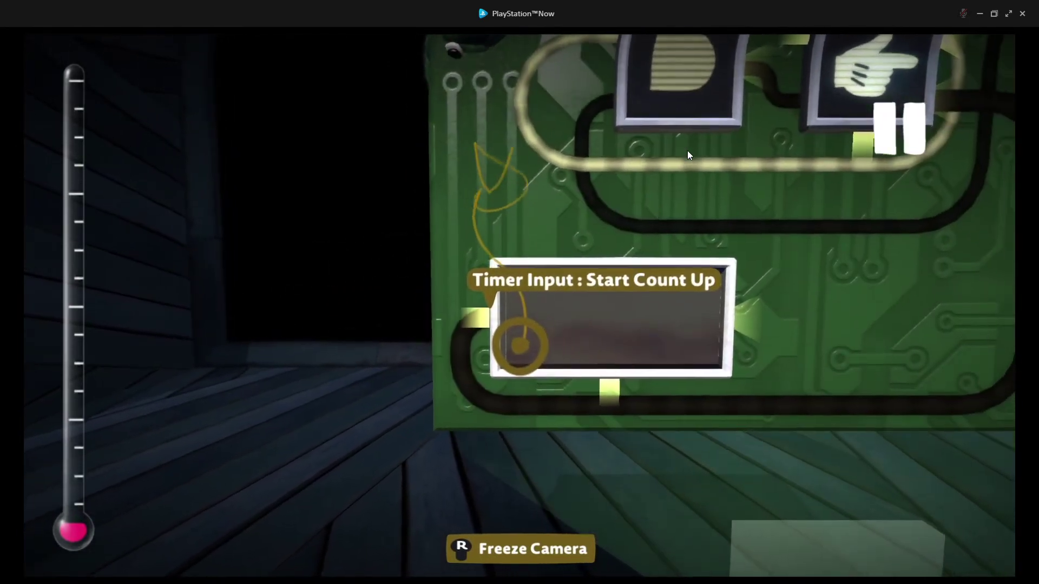
key("d")
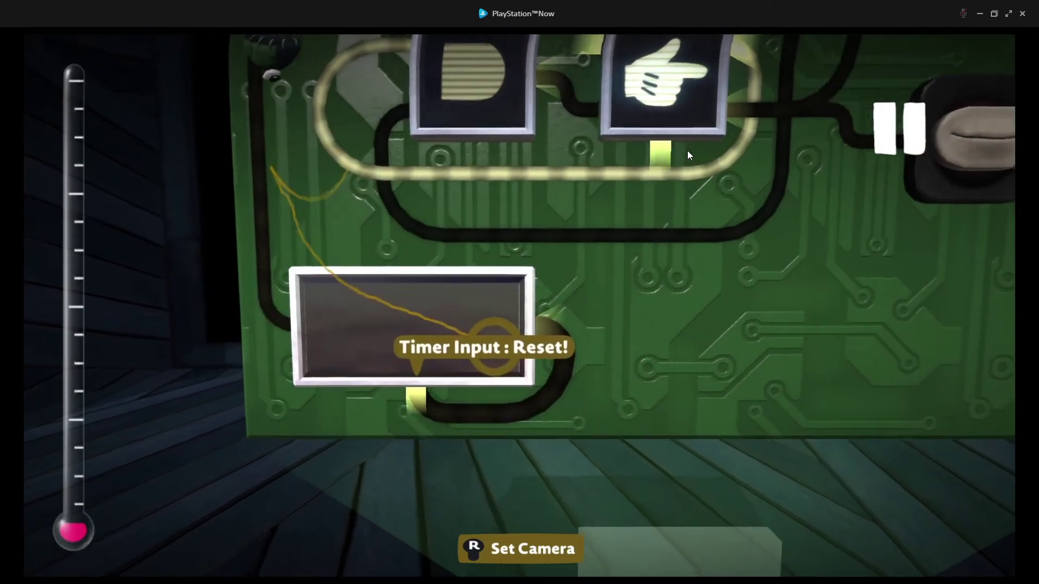
key("w")
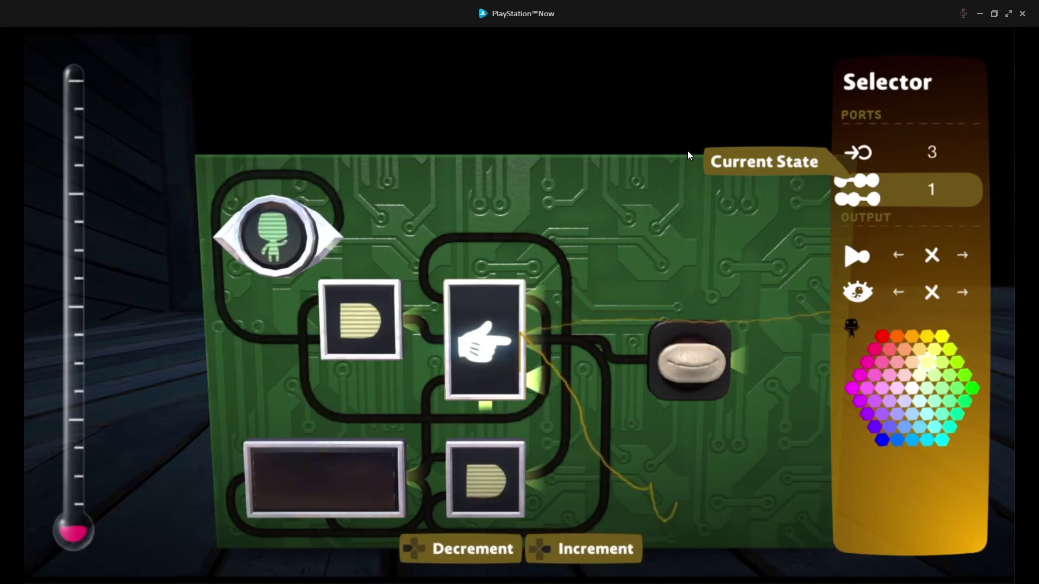
Step: Set the three-port selector's current state to 1, close its settings and test the Magic Mouth's speech trigger
key("Escape")
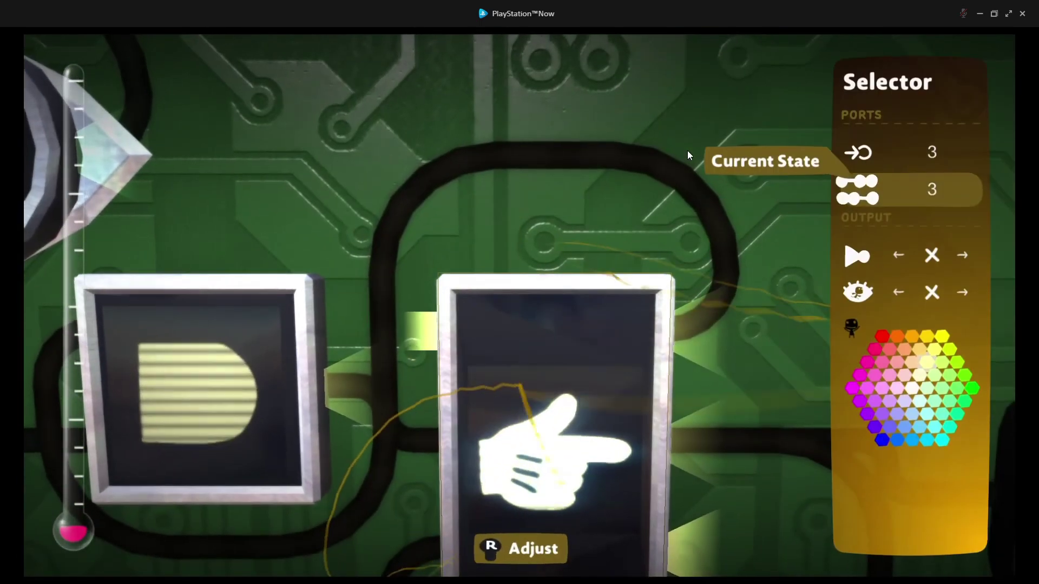
key("Up")
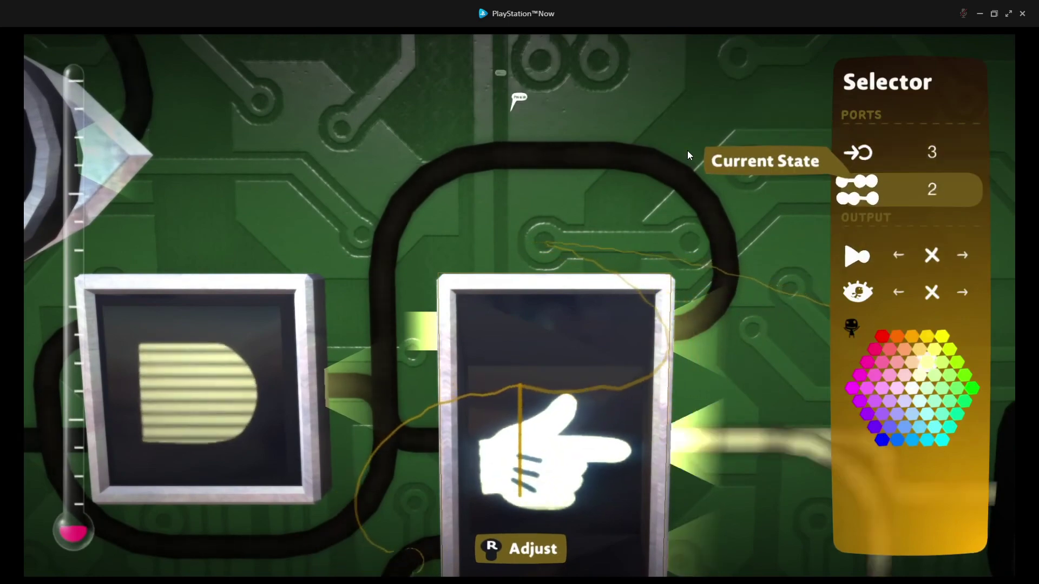
key("Left")
key("Escape")
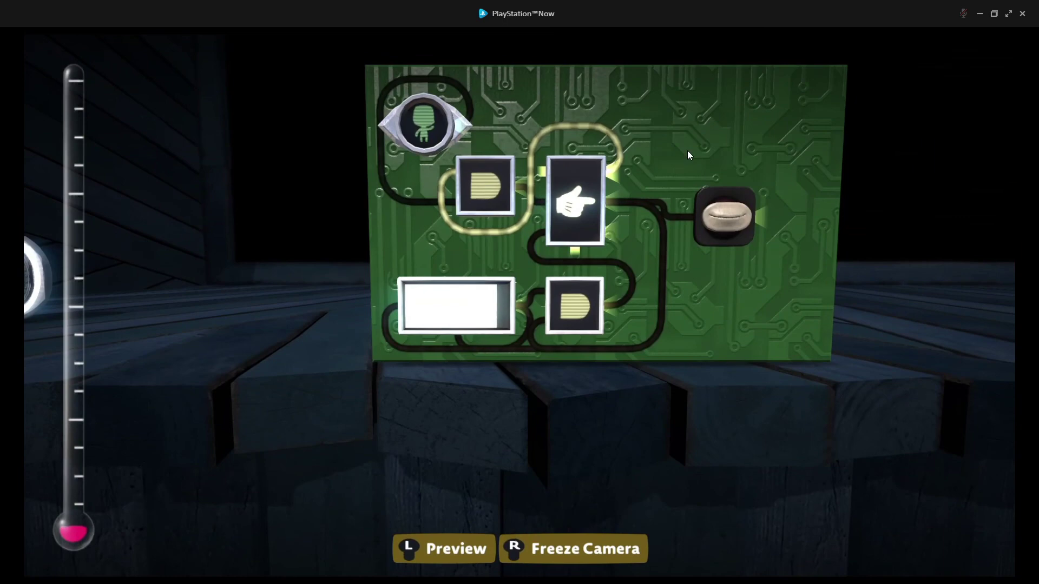
key("r")
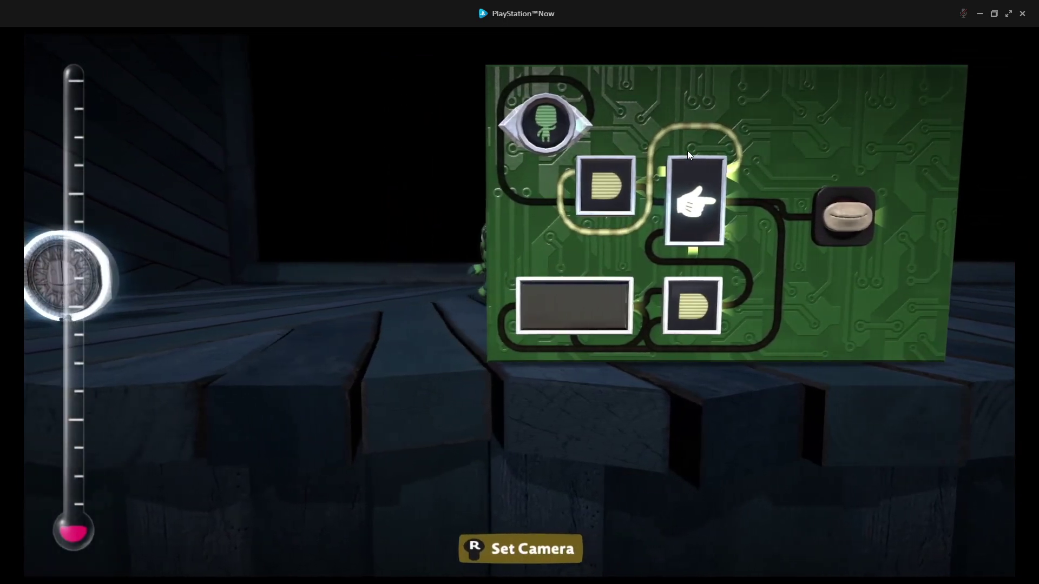
key("r")
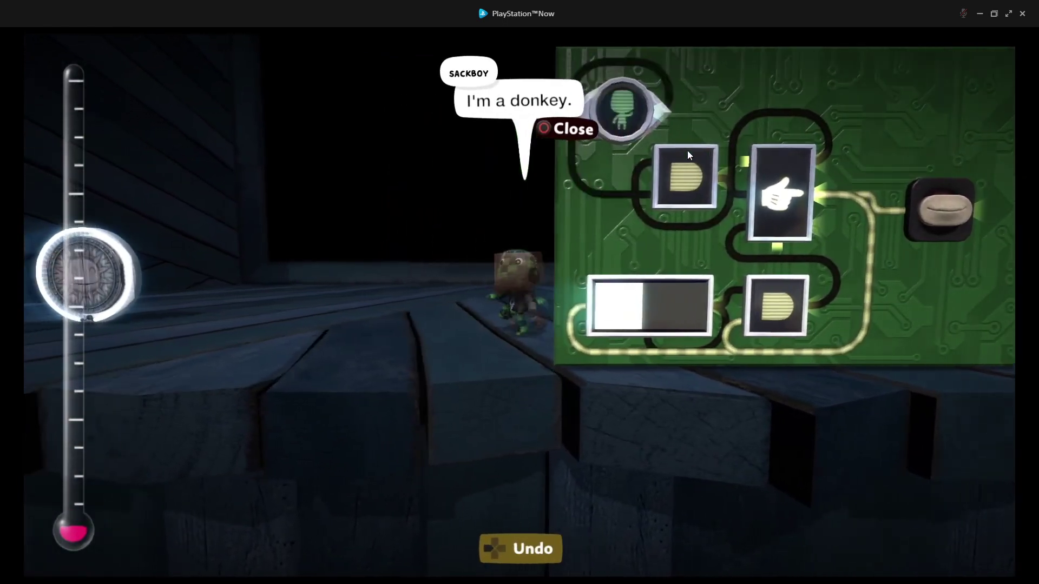